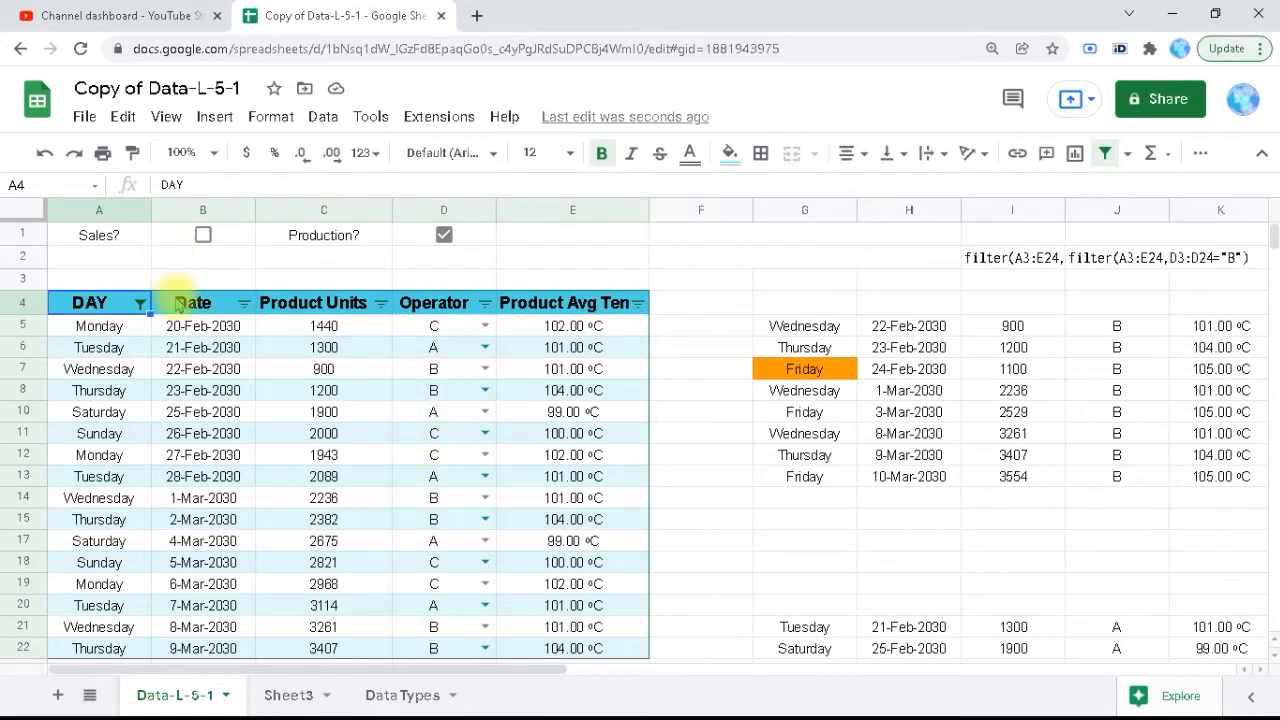
Reset the DAY column's filter by selecting all values so that every day is included
{"action": "left_click", "coordinate": [140, 304]}
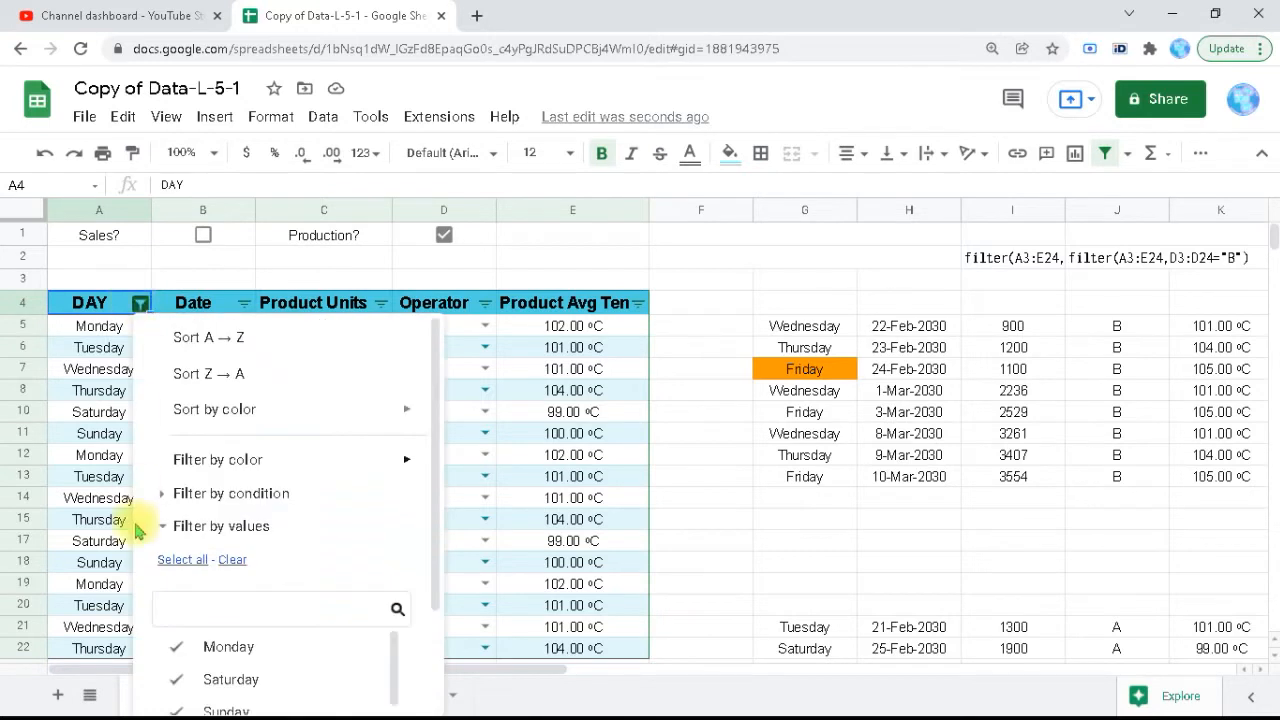
{"action": "left_click", "coordinate": [200, 564]}
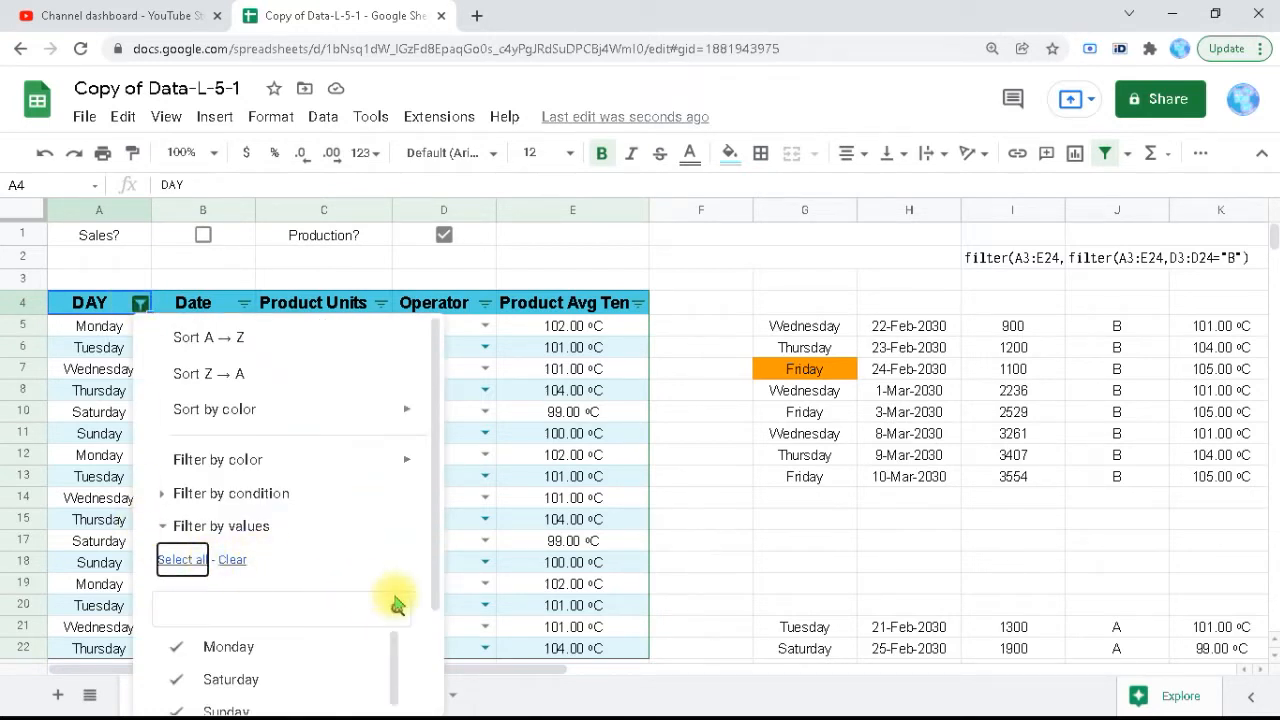
{"action": "left_click_drag", "start_coordinate": [430, 566], "coordinate": [400, 677]}
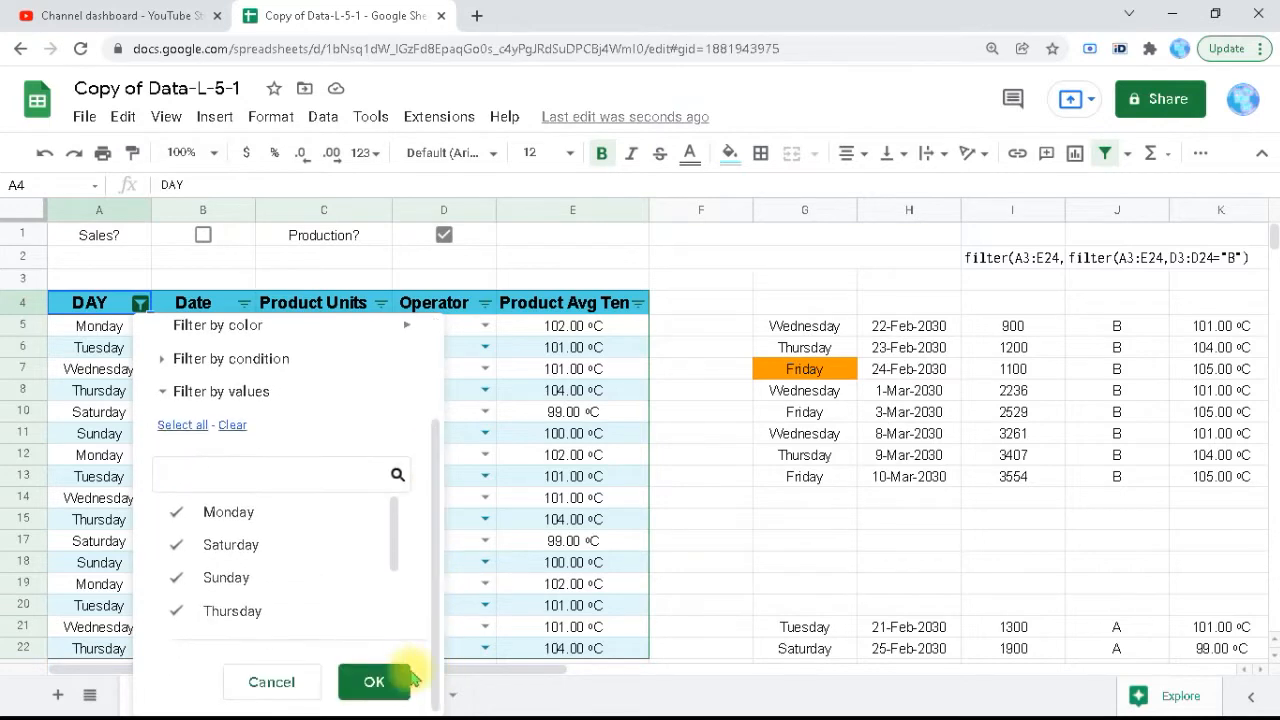
{"action": "left_click", "coordinate": [375, 682]}
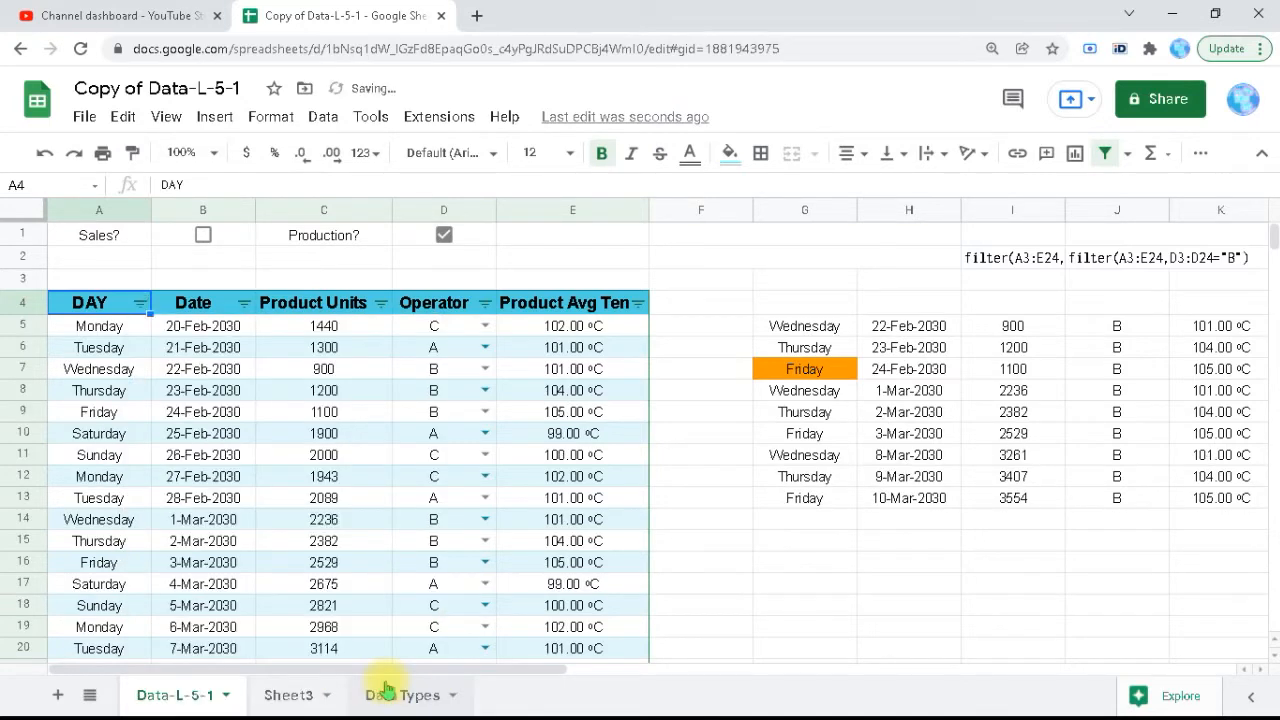
Filter the Operator column to only C by excluding A and B, and view the DAY column's filter values
{"action": "left_click", "coordinate": [486, 306]}
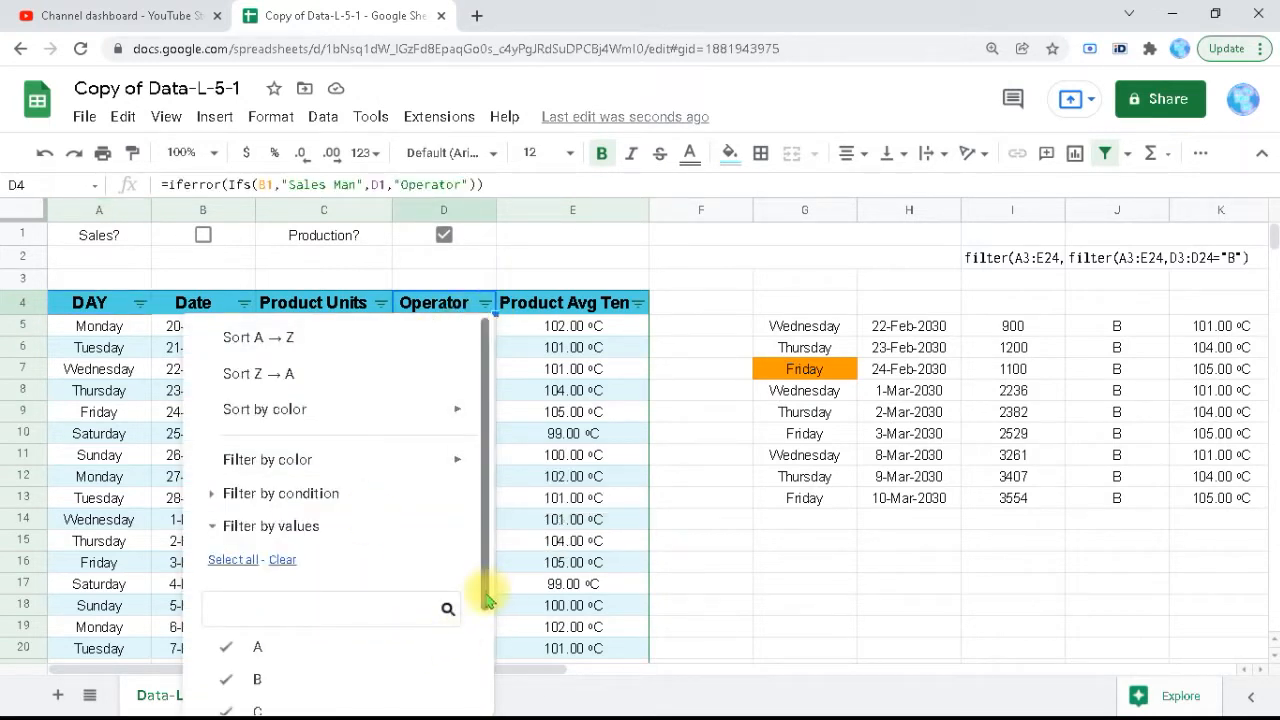
{"action": "left_click_drag", "start_coordinate": [486, 591], "coordinate": [486, 674]}
{"action": "left_click", "coordinate": [228, 543]}
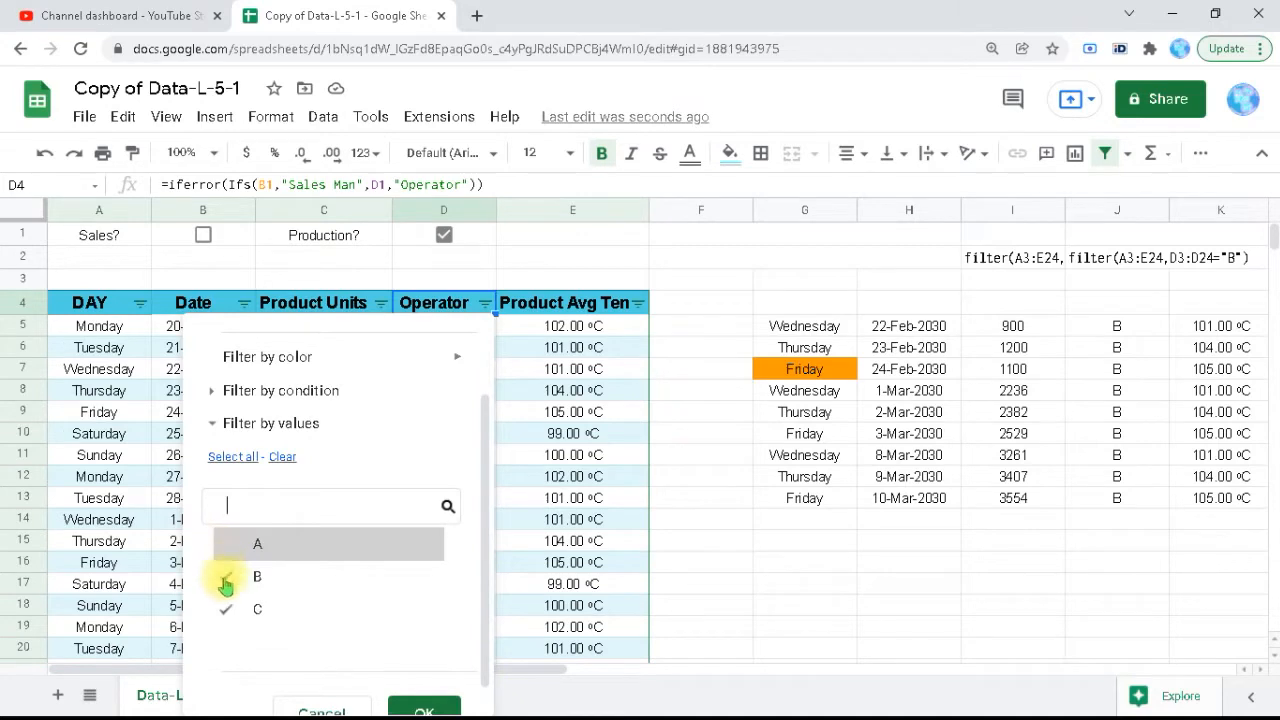
{"action": "left_click", "coordinate": [226, 577]}
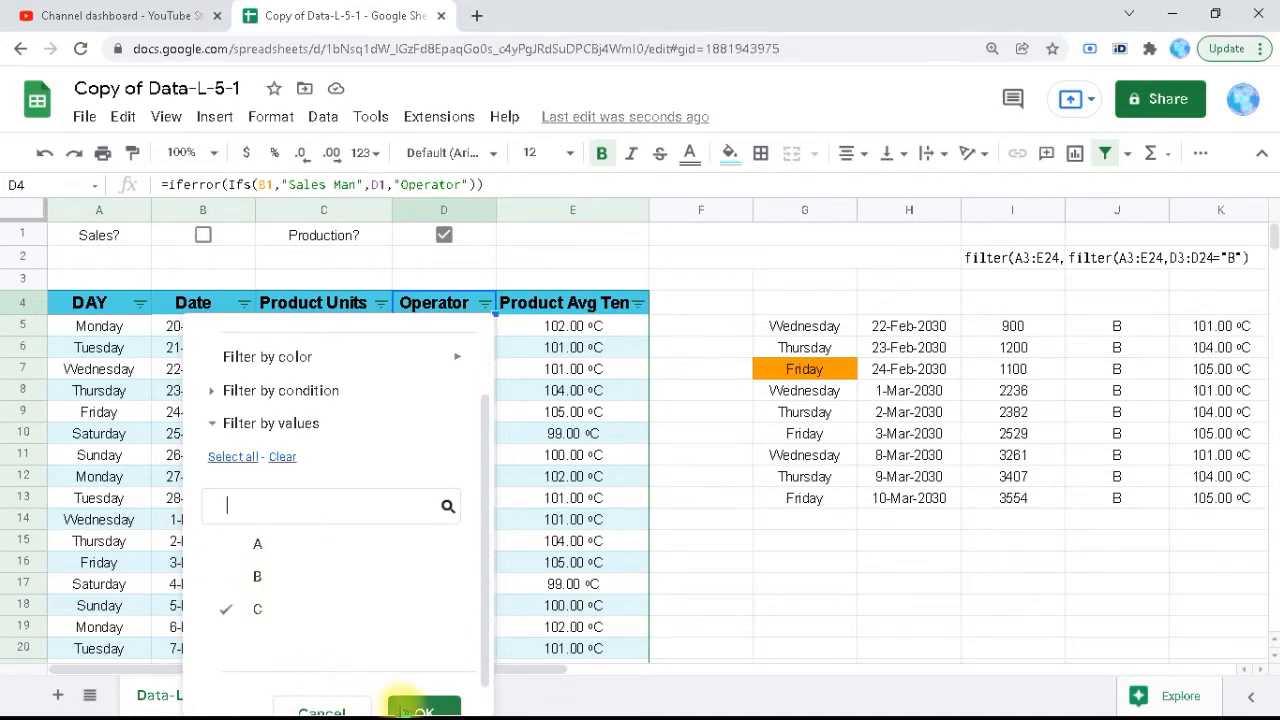
{"action": "left_click", "coordinate": [420, 710]}
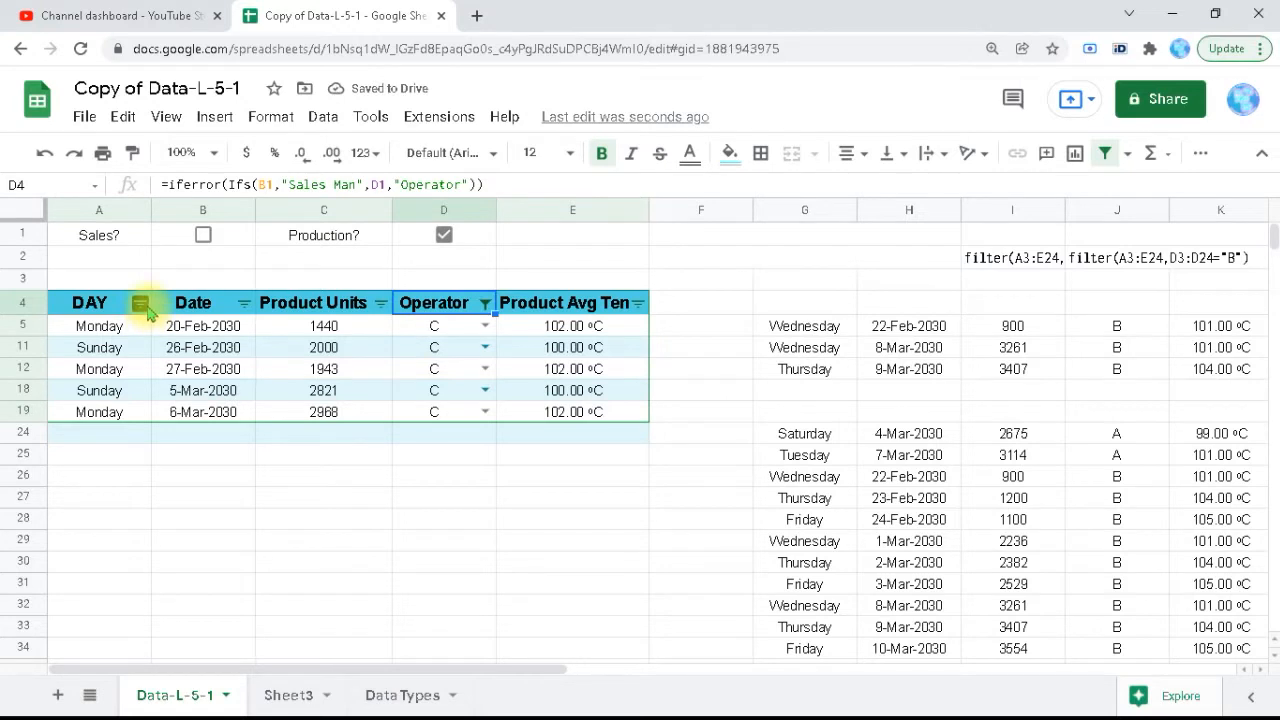
{"action": "left_click", "coordinate": [141, 304]}
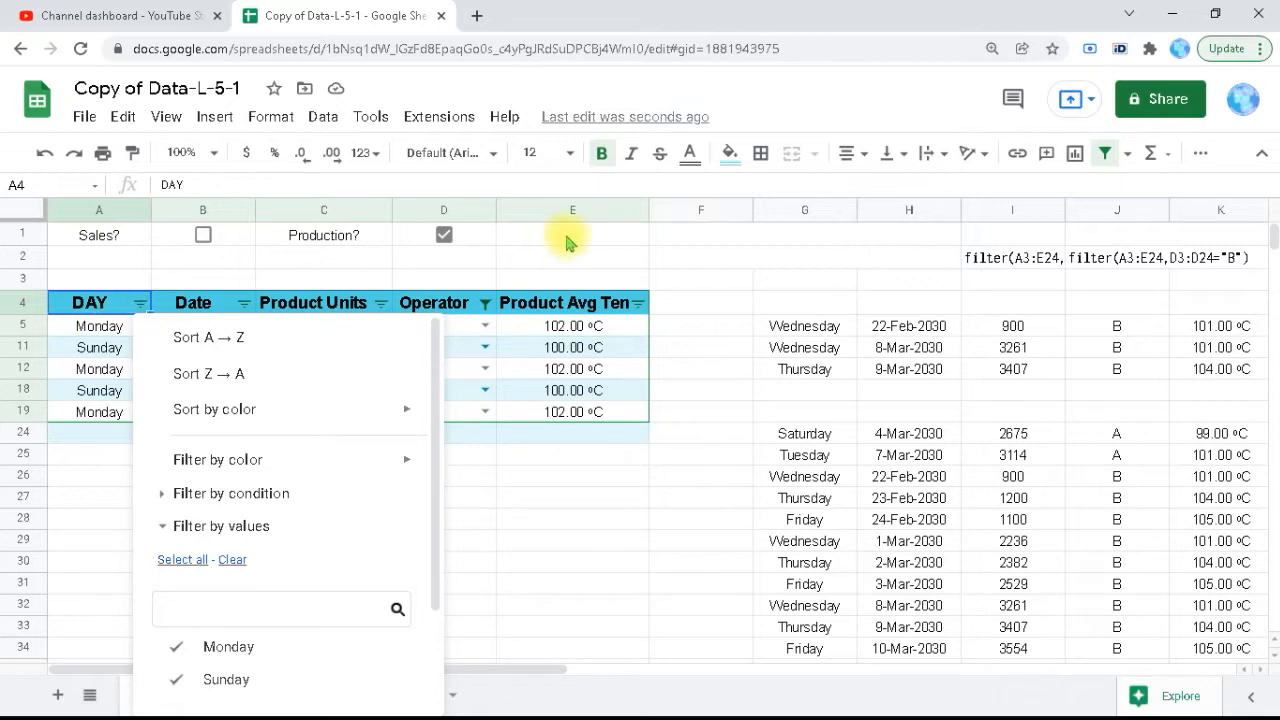
Reselect all values in the Operator column's filter
{"action": "left_click", "coordinate": [486, 304]}
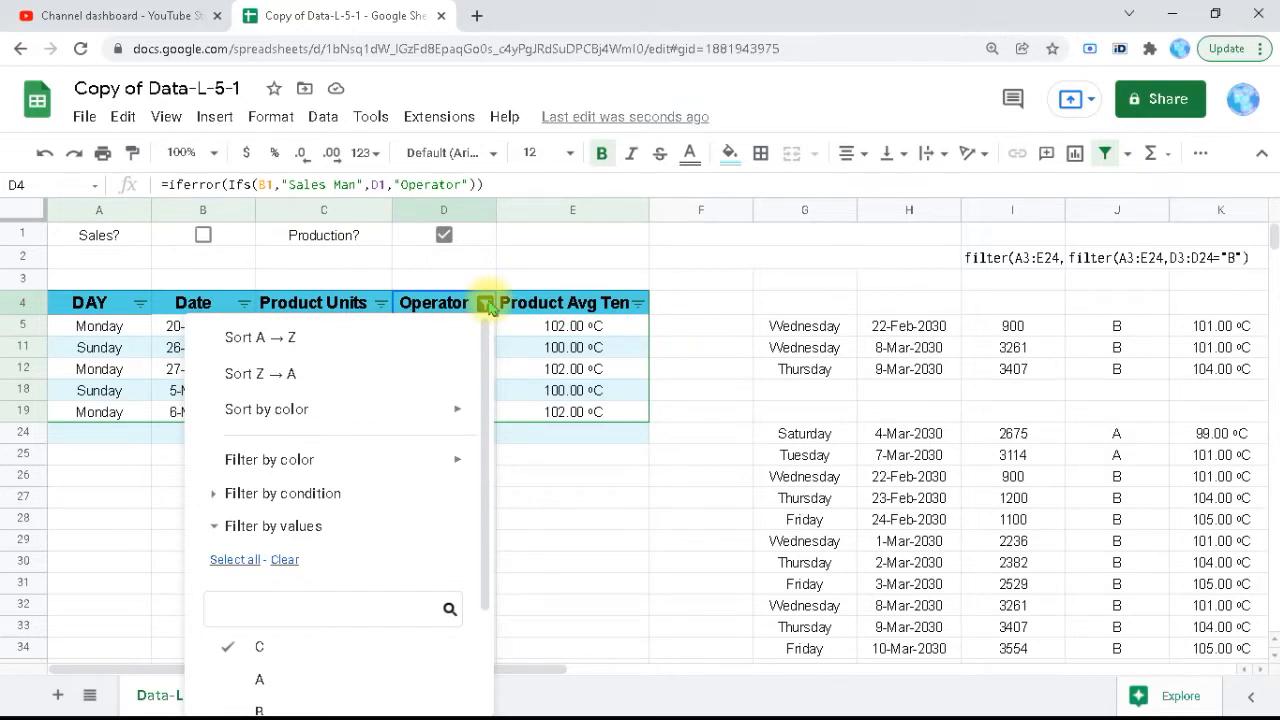
{"action": "left_click", "coordinate": [245, 561]}
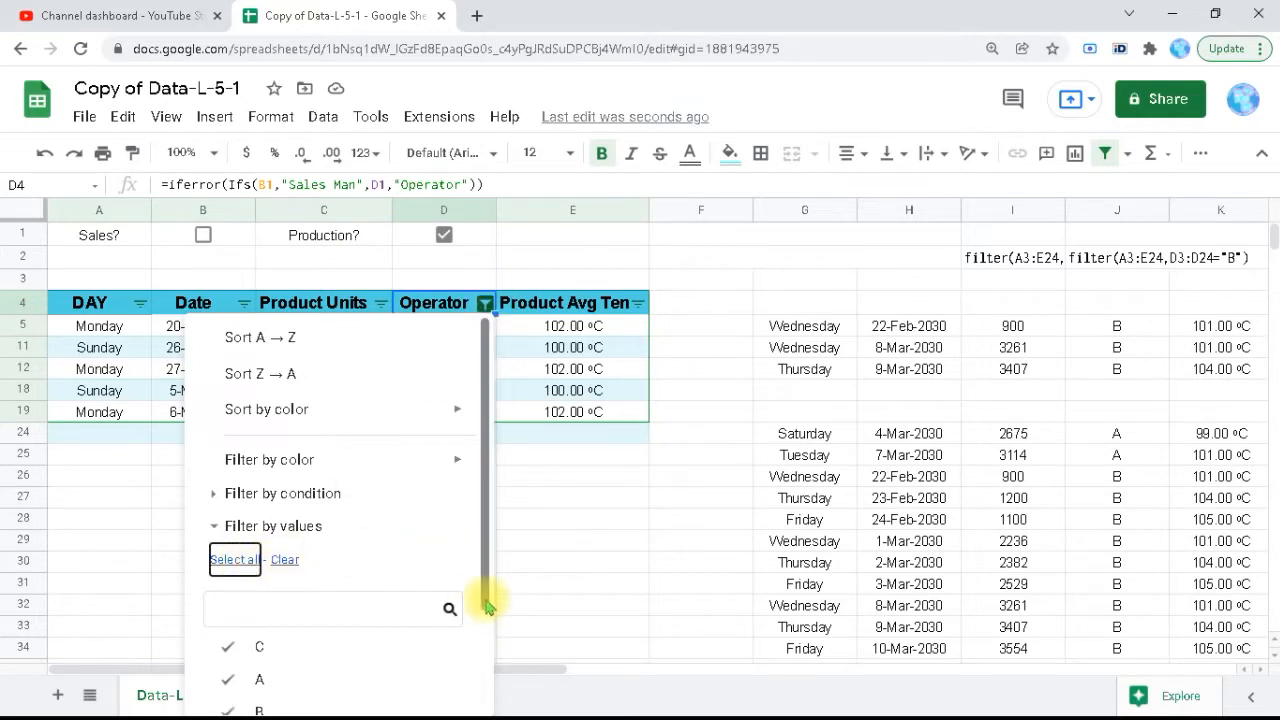
{"action": "left_click_drag", "start_coordinate": [486, 607], "coordinate": [483, 705]}
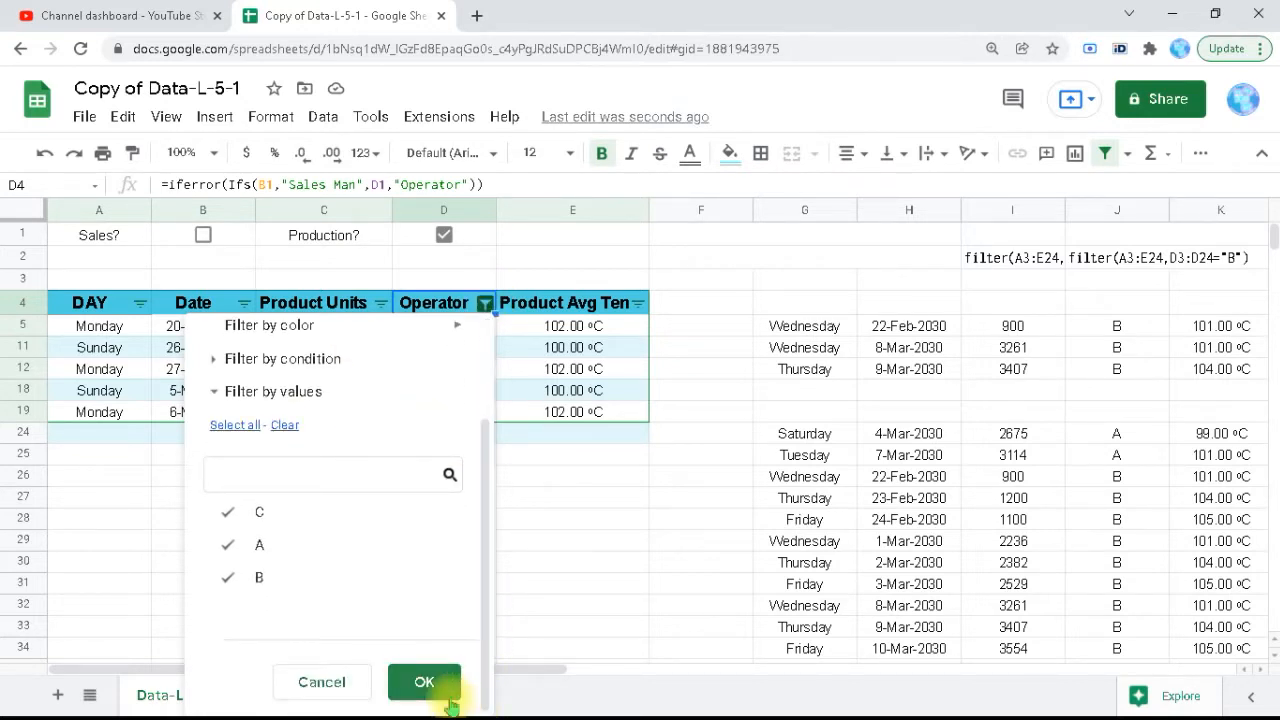
{"action": "left_click", "coordinate": [448, 703]}
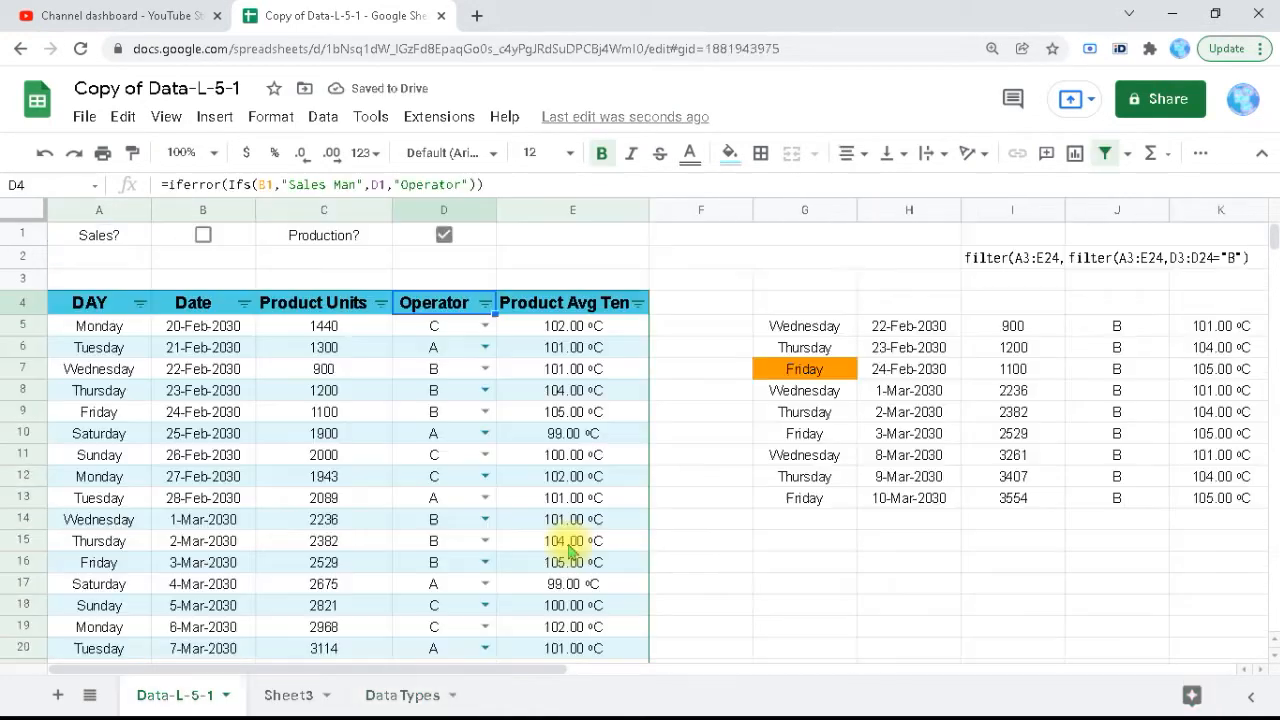
Try adding E3:E25=101 as a second condition to the FILTER formula in G5, and undo the edit
{"action": "left_click", "coordinate": [806, 336]}
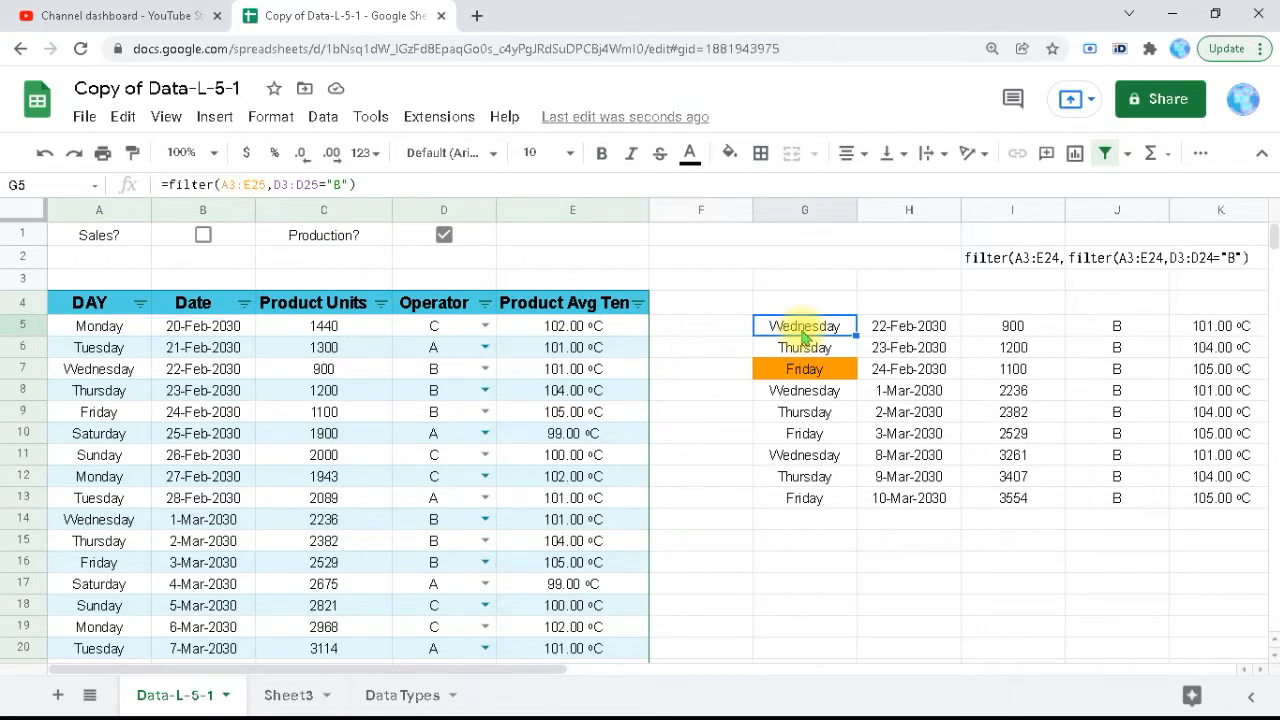
{"action": "left_click", "coordinate": [350, 184]}
{"action": "type", "text": ",E"}
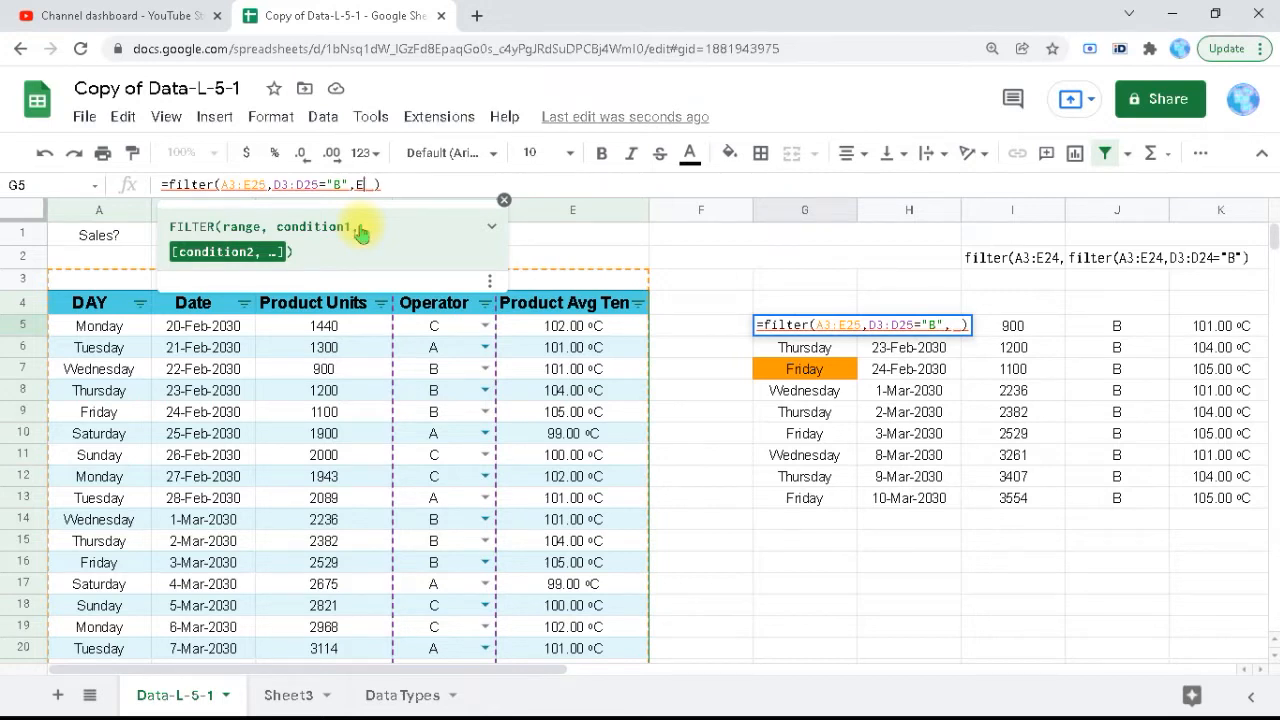
{"action": "key", "text": "BackSpace"}
{"action": "type", "text": "E"}
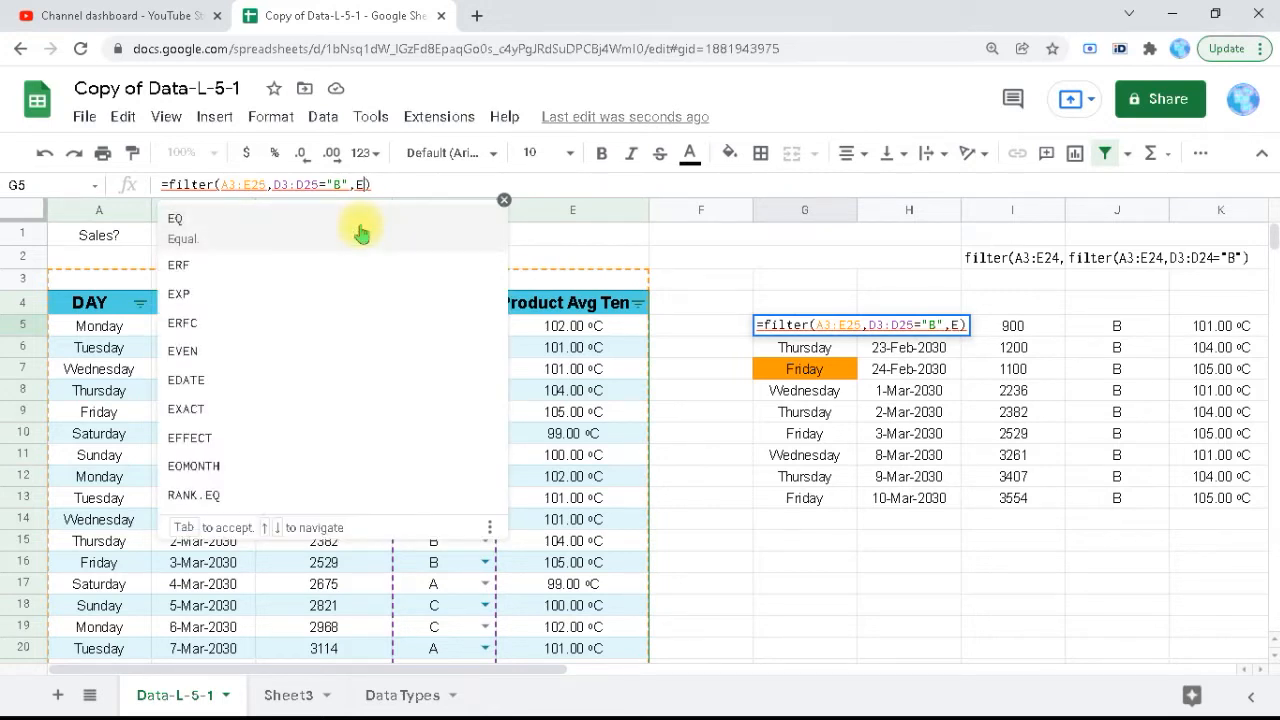
{"action": "type", "text": "3:E25"}
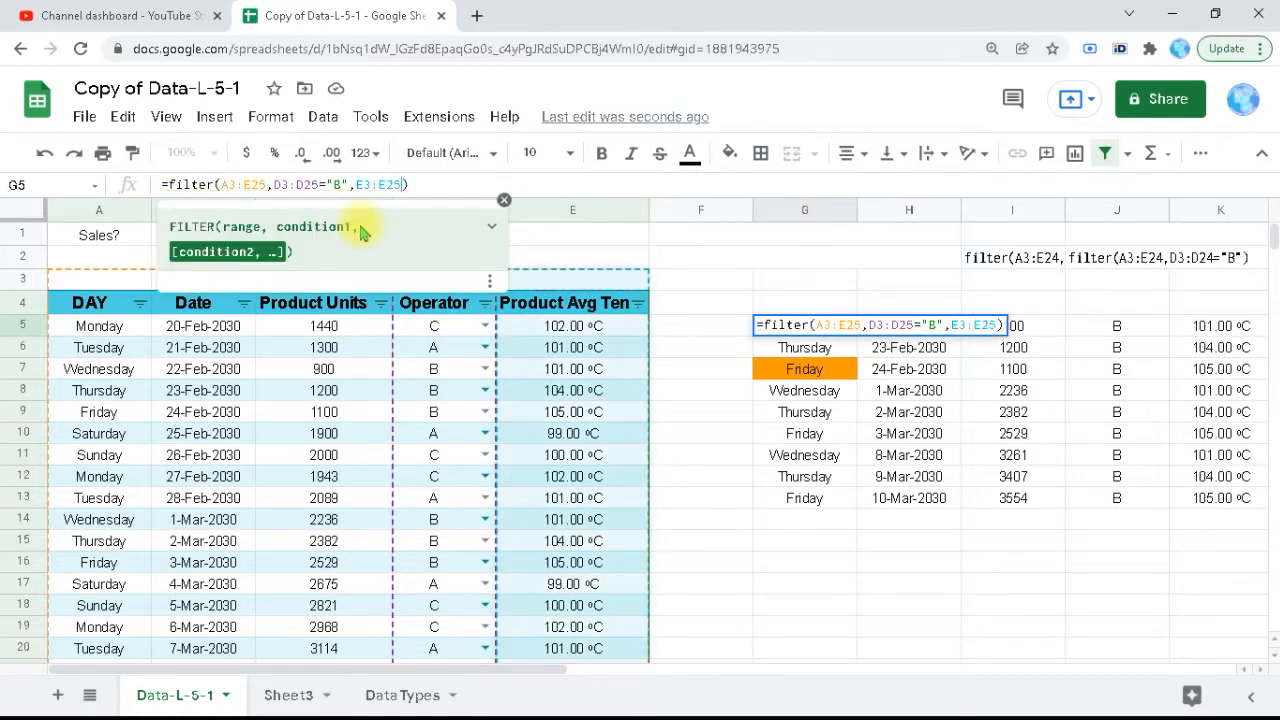
{"action": "type", "text": "="}
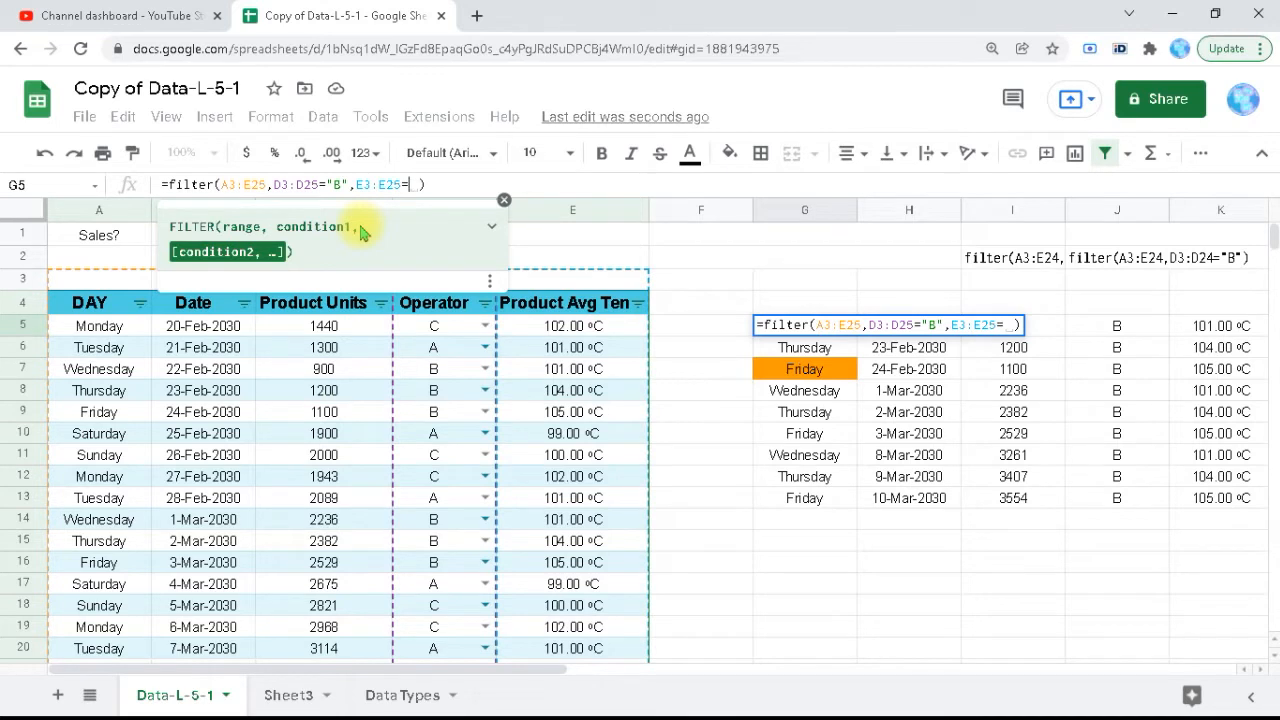
{"action": "type", "text": "101"}
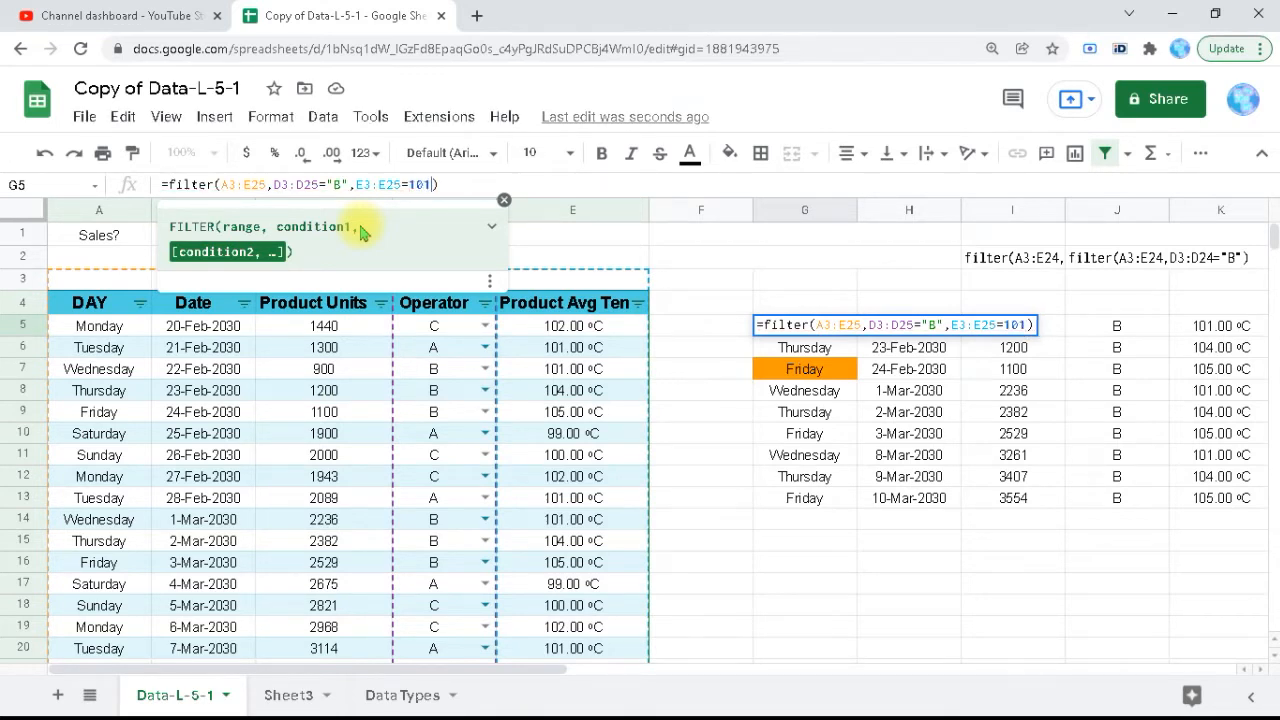
{"action": "key", "text": "Return"}
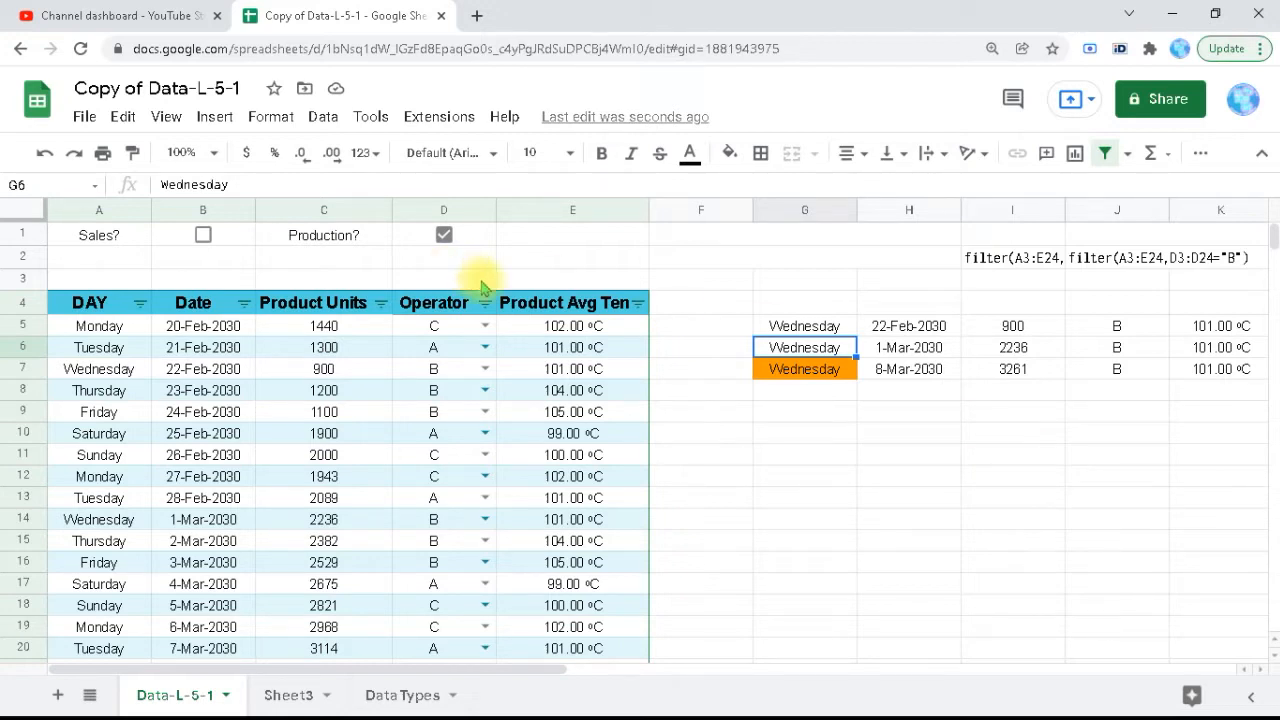
{"action": "key", "text": "ctrl+z"}
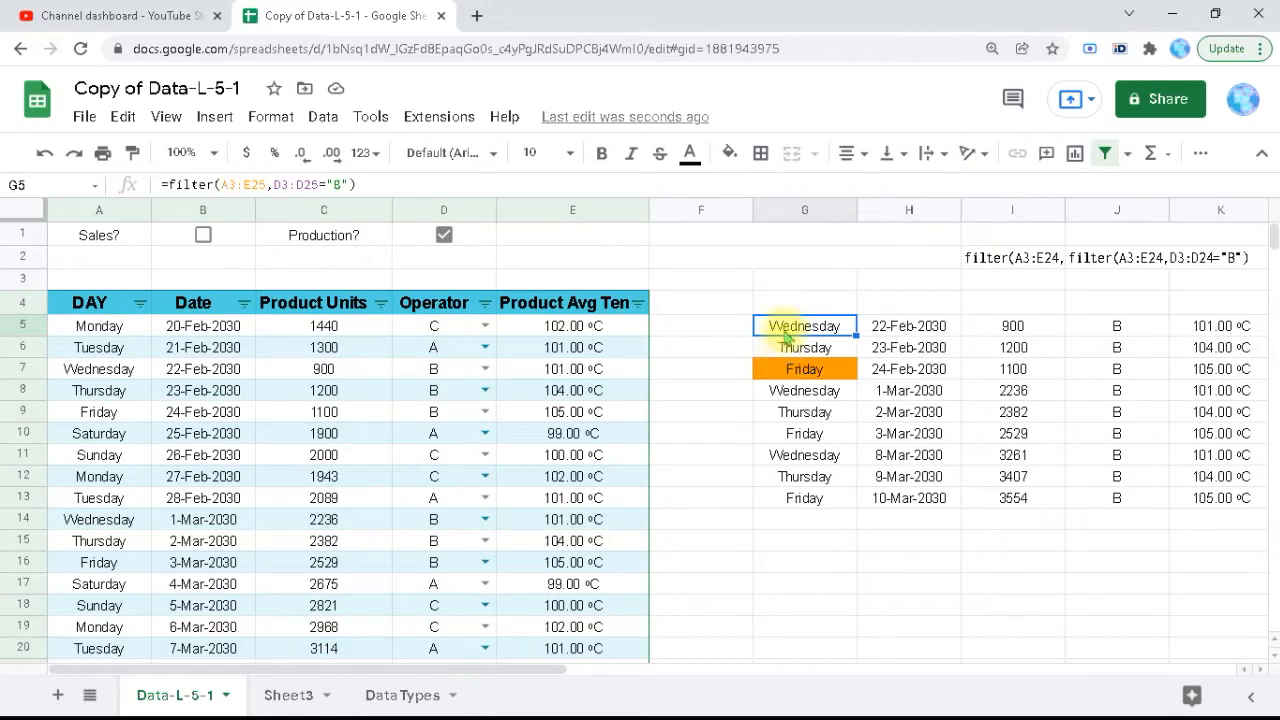
Enclose the D3:D25="B" condition of the FILTER formula in G5 in its own parentheses
{"action": "left_click", "coordinate": [343, 184]}
{"action": "type", "text": ")"}
{"action": "key", "text": "Left"}
{"action": "key", "text": "Left"}
{"action": "key", "text": "Left"}
{"action": "key", "text": "Left"}
{"action": "key", "text": "Left"}
{"action": "key", "text": "Left"}
{"action": "key", "text": "Left"}
{"action": "key", "text": "Left"}
{"action": "key", "text": "Left"}
{"action": "key", "text": "Left"}
{"action": "key", "text": "Left"}
{"action": "key", "text": "Left"}
{"action": "type", "text": "("}
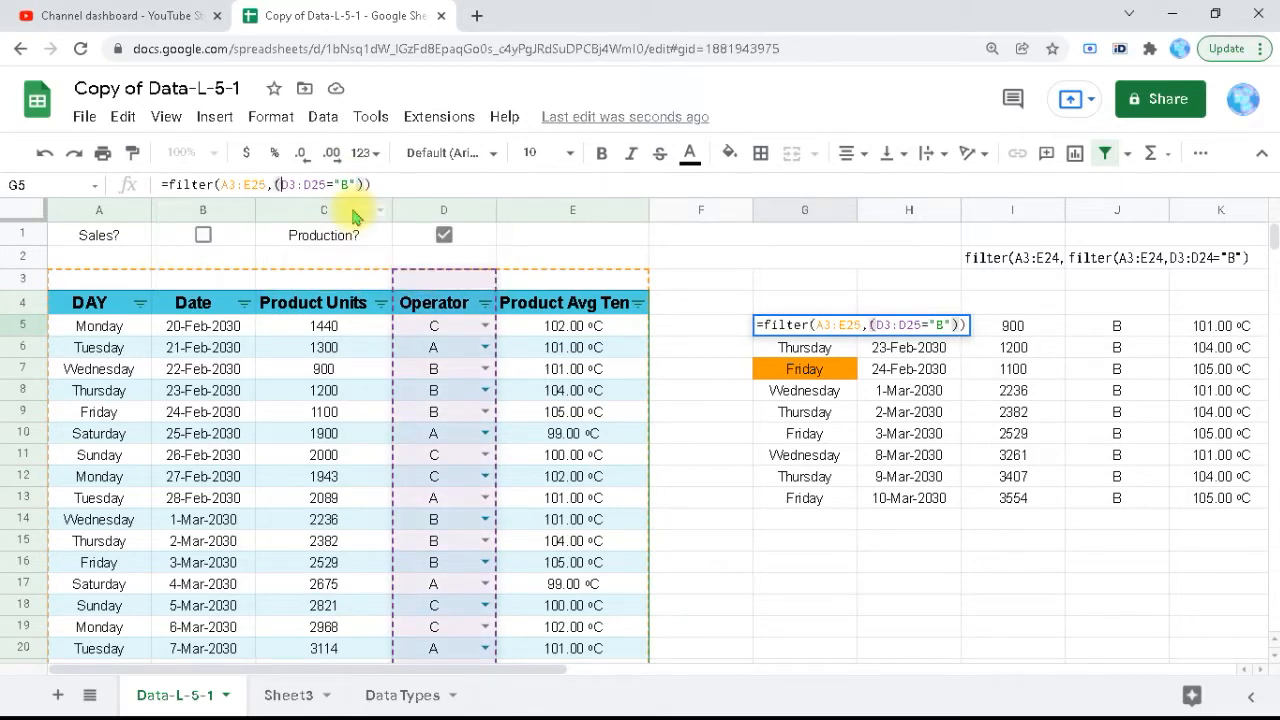
Add the OR condition +(E3:E25=101) after the operator condition in the G5 FILTER formula
{"action": "key", "text": "Right"}
{"action": "key", "text": "Right"}
{"action": "key", "text": "Right"}
{"action": "key", "text": "Right"}
{"action": "key", "text": "Right"}
{"action": "key", "text": "Right"}
{"action": "key", "text": "Right"}
{"action": "key", "text": "Right"}
{"action": "key", "text": "Right"}
{"action": "key", "text": "Right"}
{"action": "type", "text": ")+("}
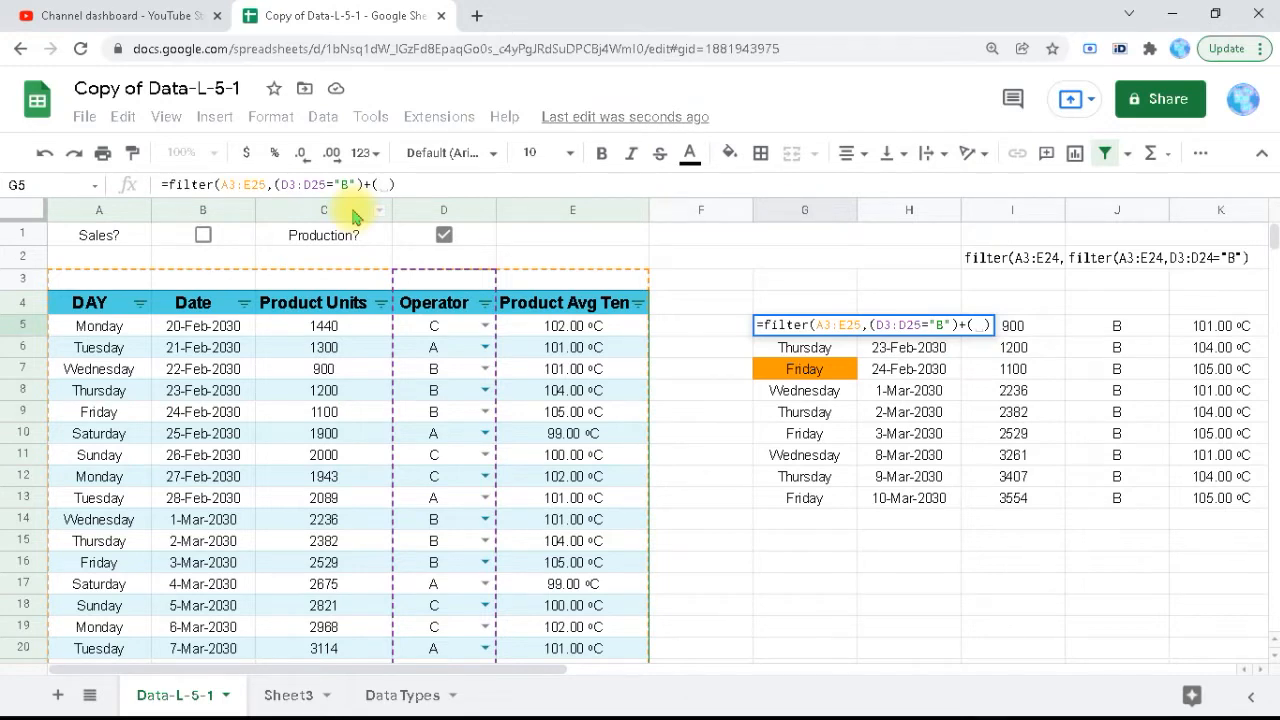
{"action": "type", "text": "E3:"}
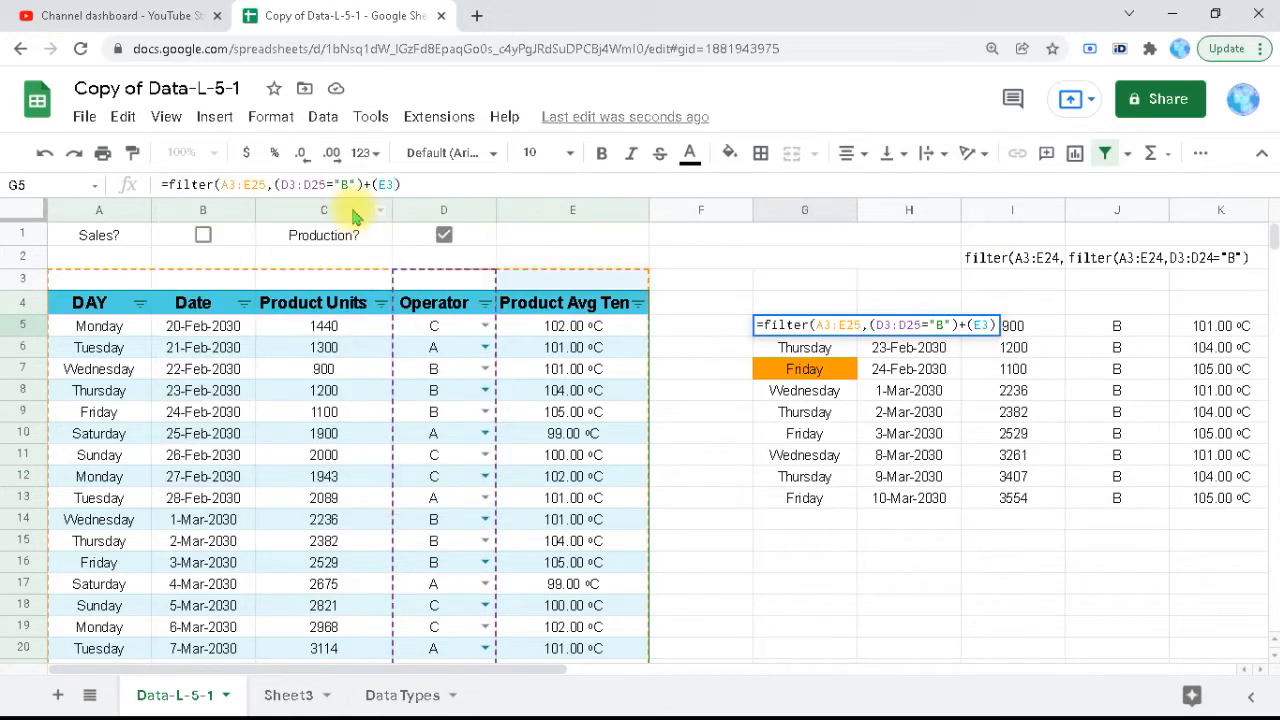
{"action": "type", "text": "E25"}
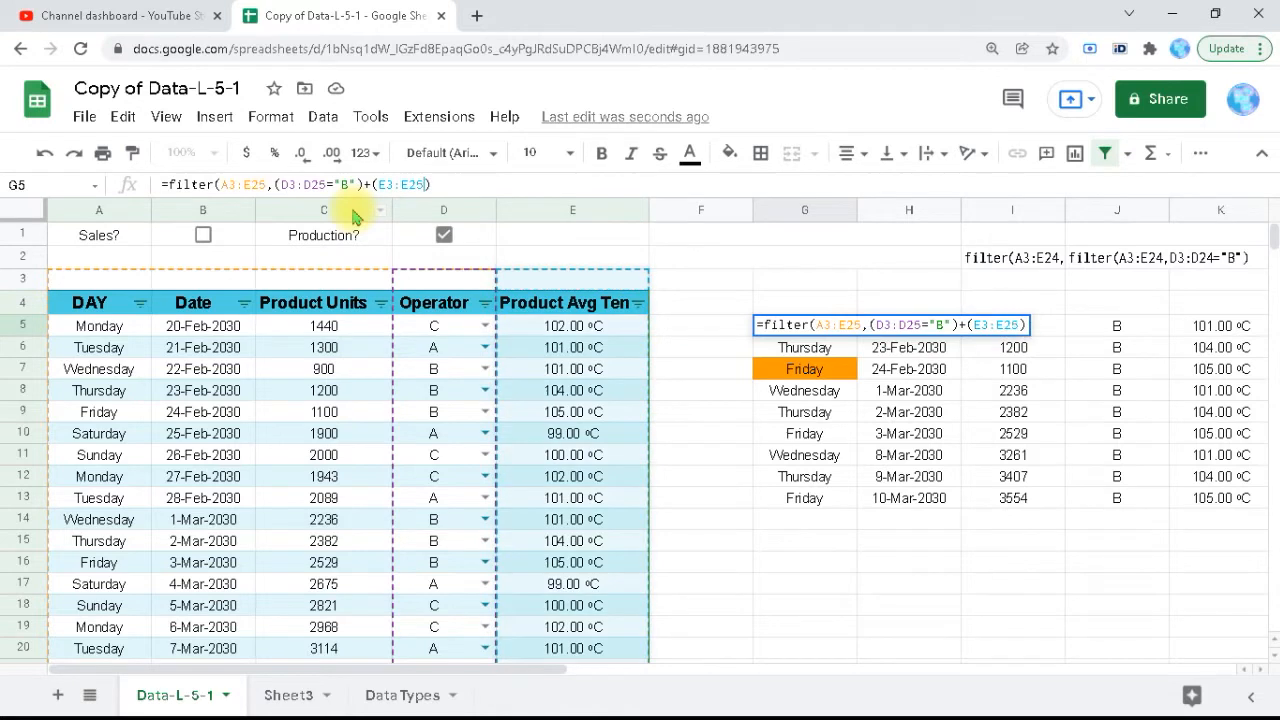
{"action": "type", "text": "=101"}
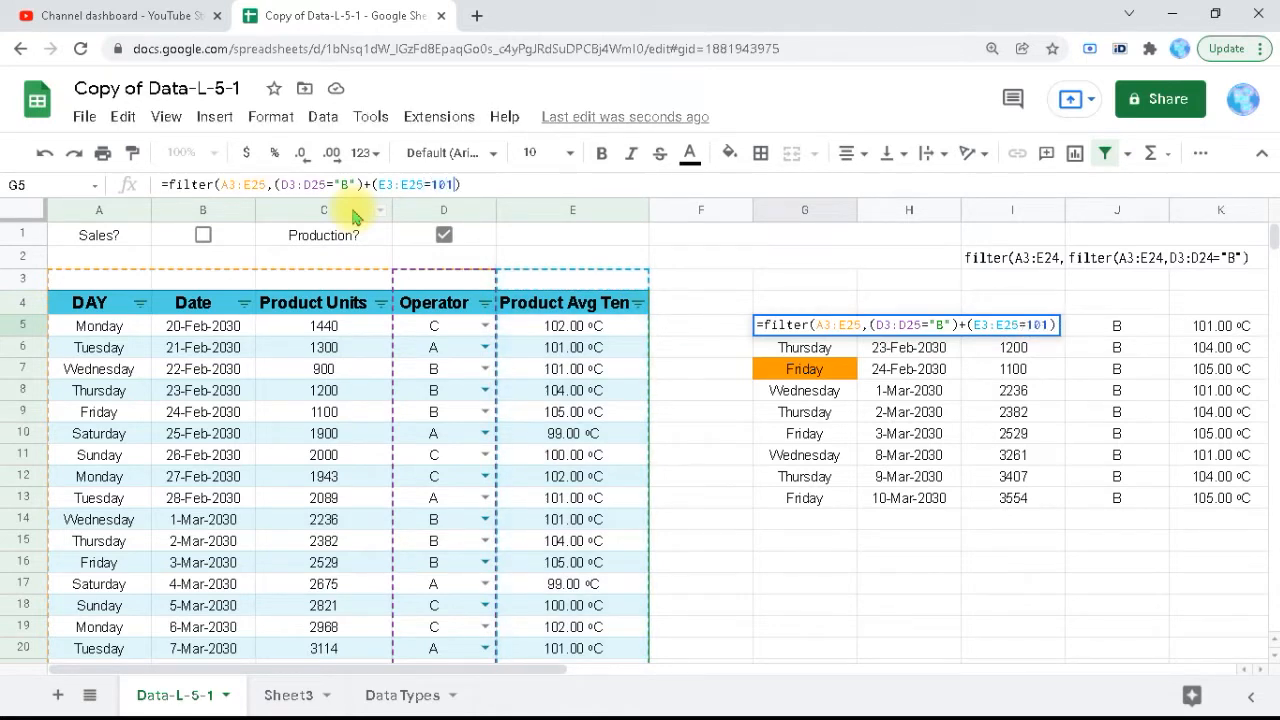
{"action": "type", "text": "))"}
{"action": "key", "text": "Return"}
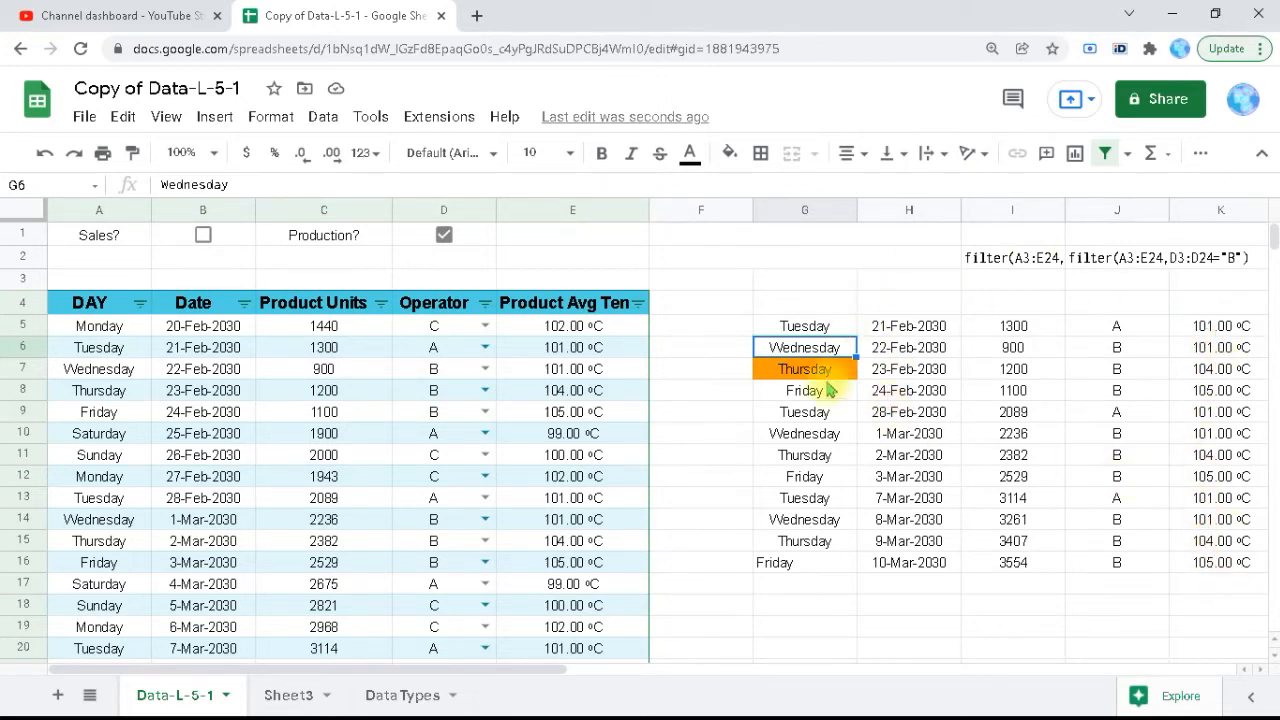
Extend the G5 FILTER formula with the OR condition +(D3:D25="Operator") to include the header row
{"action": "left_click", "coordinate": [777, 330]}
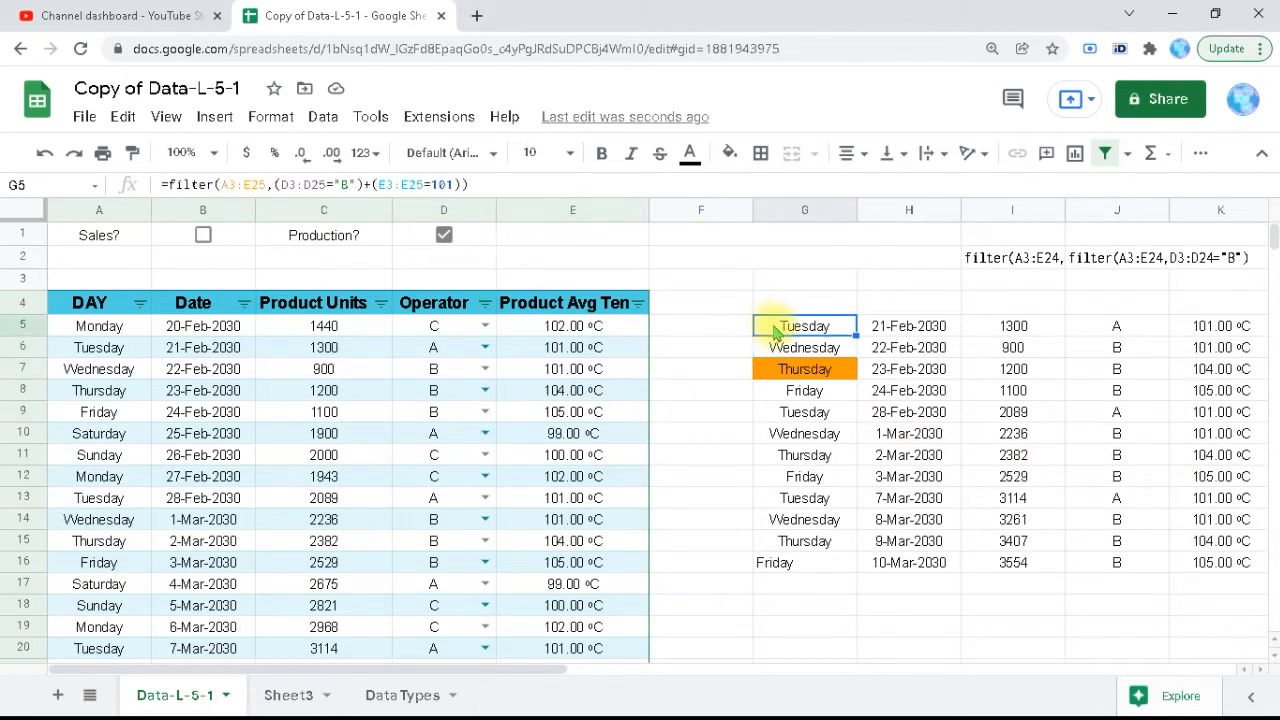
{"action": "left_click", "coordinate": [461, 184]}
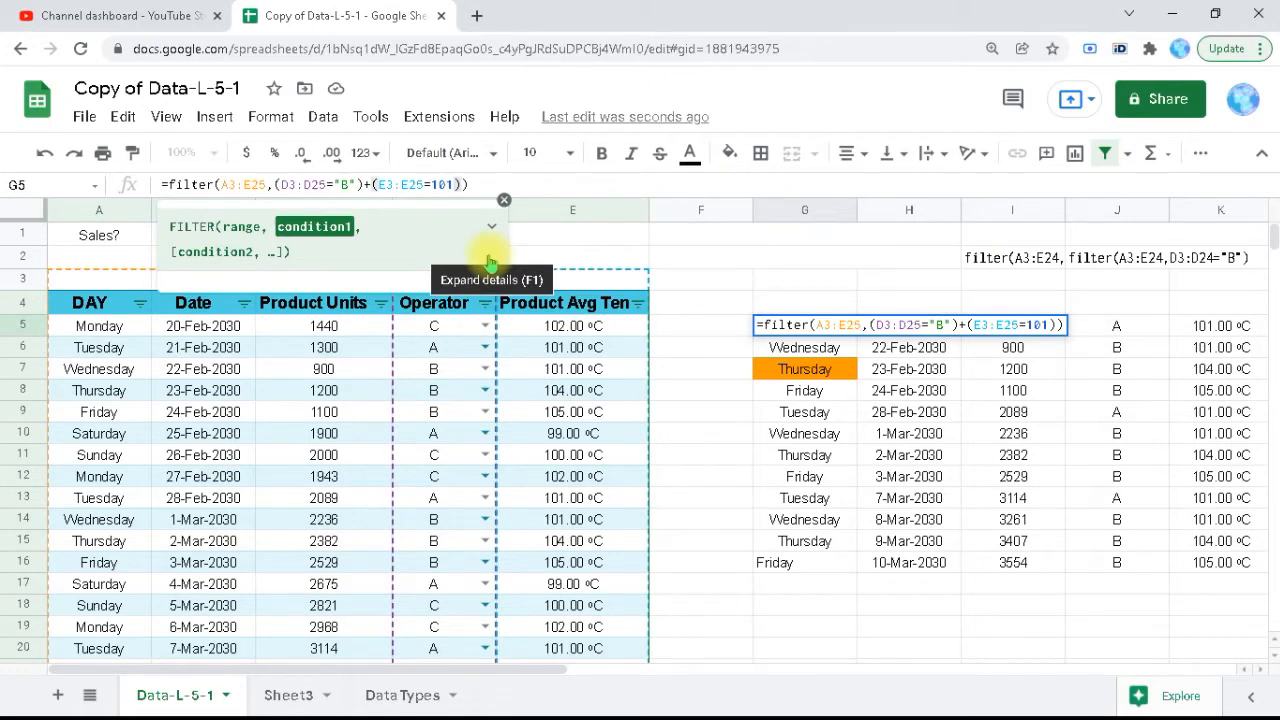
{"action": "type", "text": "+"}
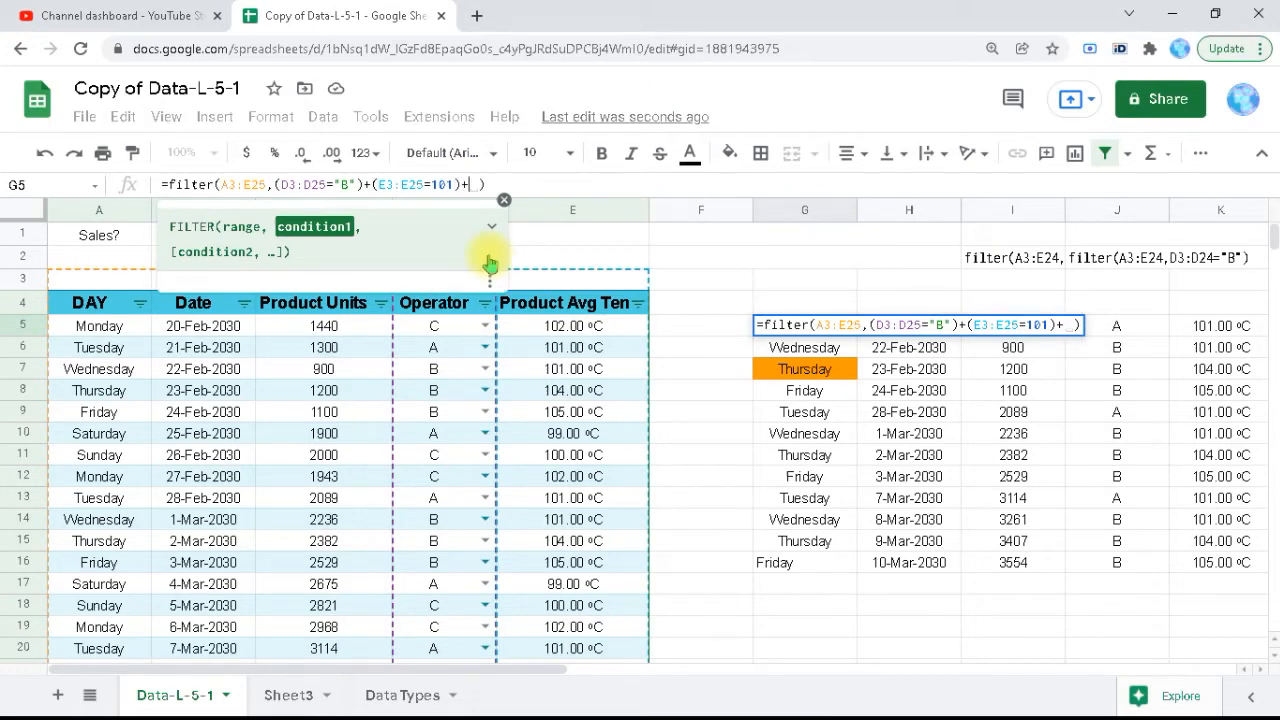
{"action": "type", "text": "(D3"}
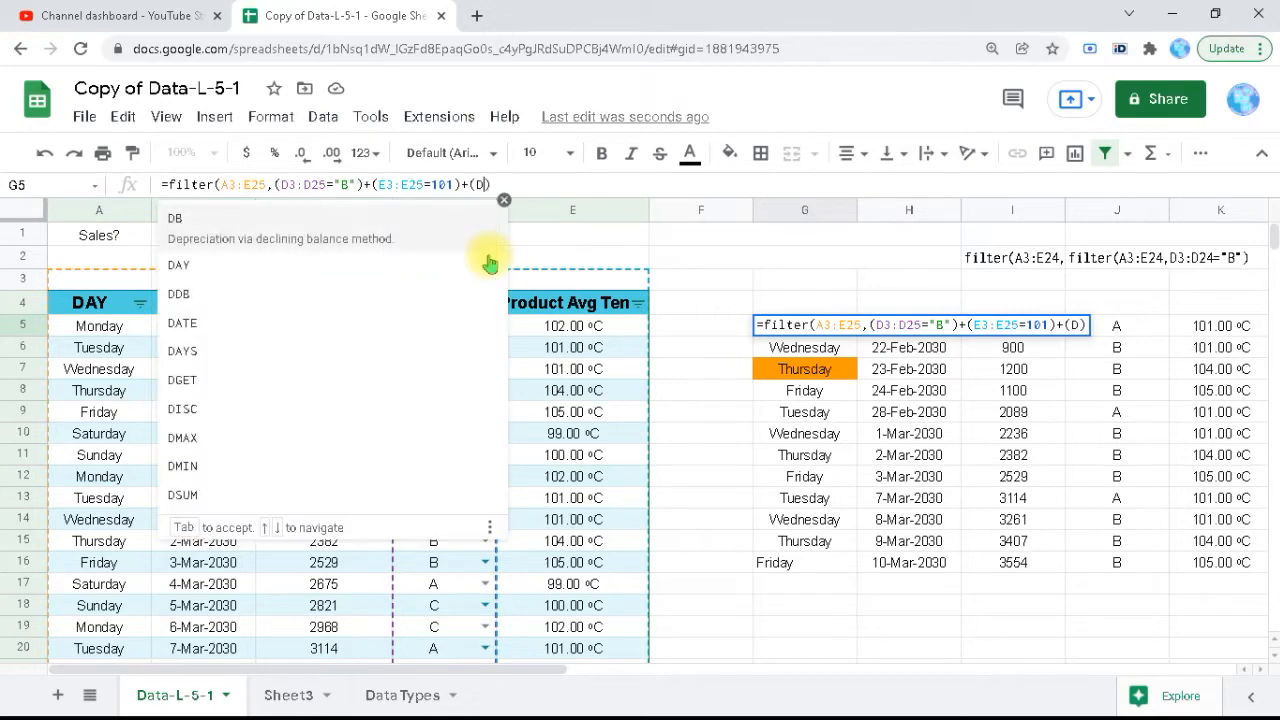
{"action": "type", "text": "D25"}
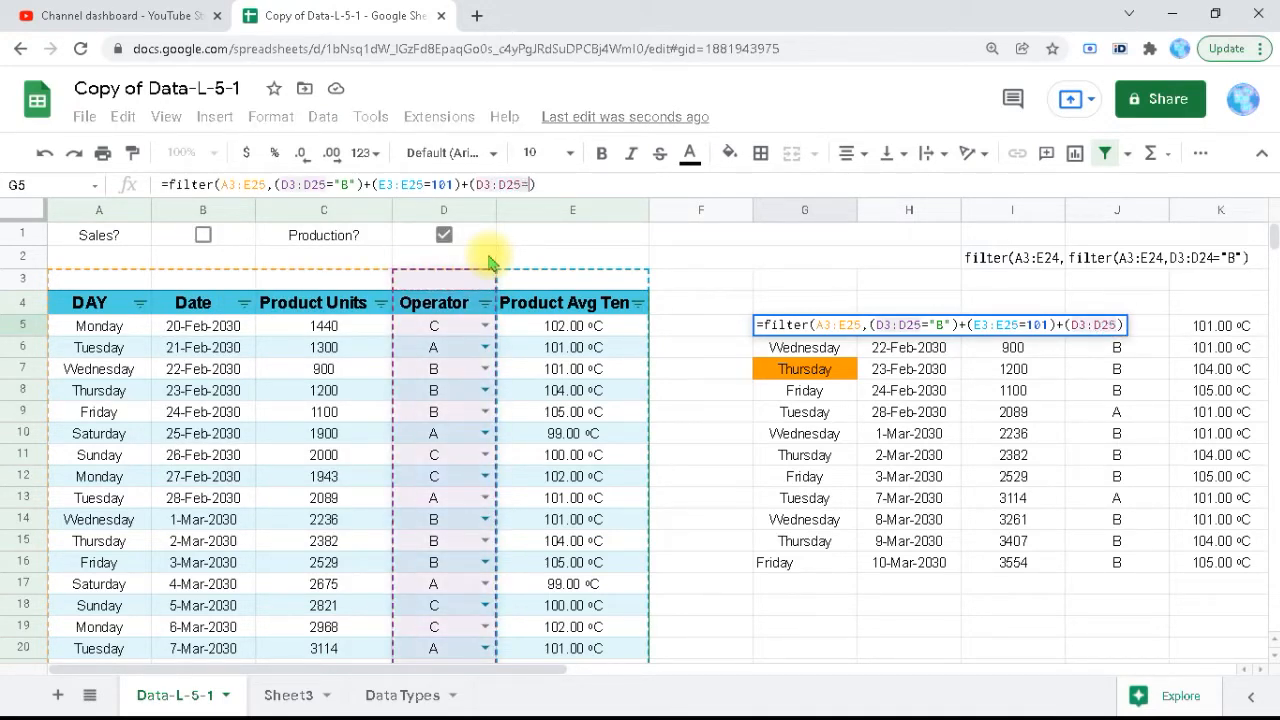
{"action": "type", "text": "=\"\""}
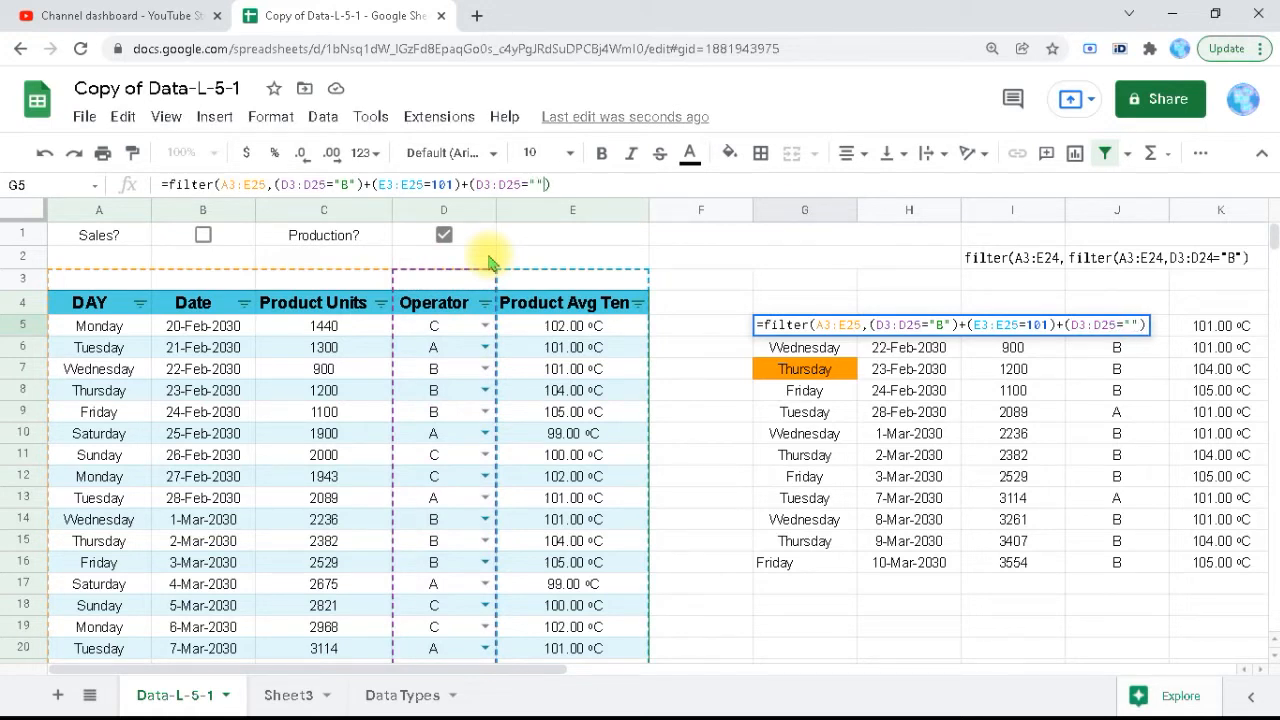
{"action": "key", "text": "Left"}
{"action": "type", "text": "Operator"}
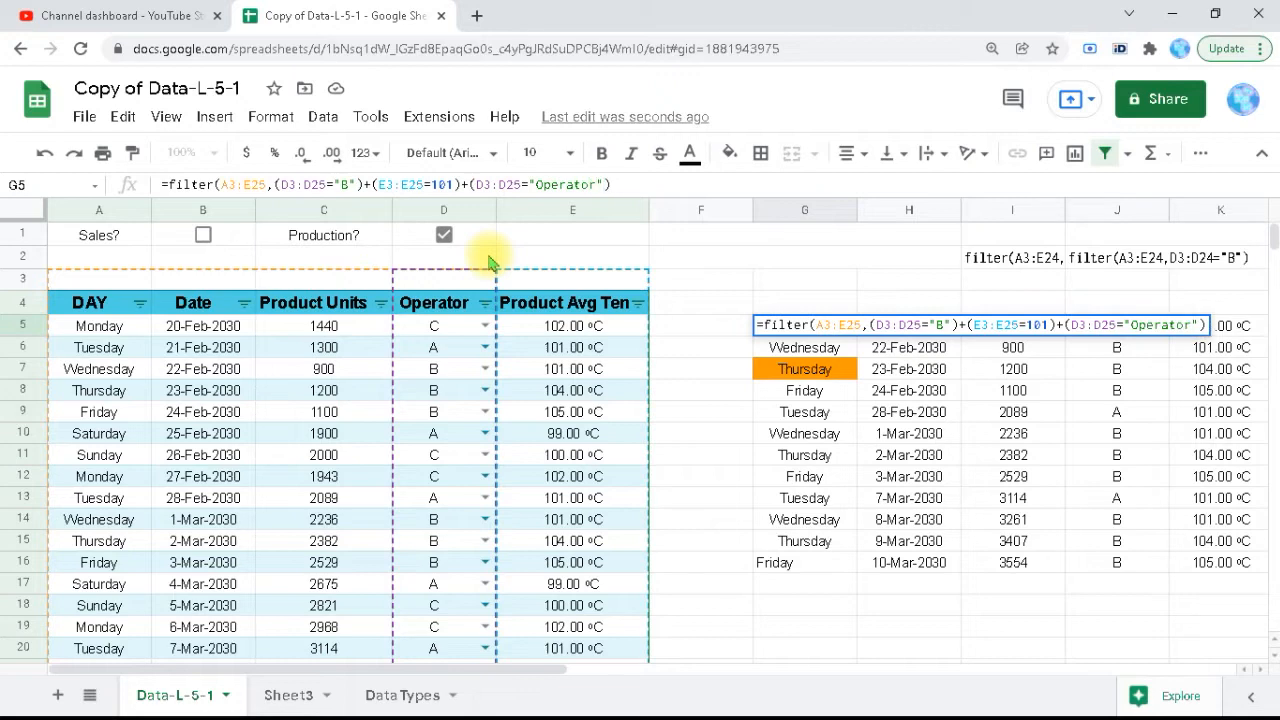
{"action": "key", "text": "Return"}
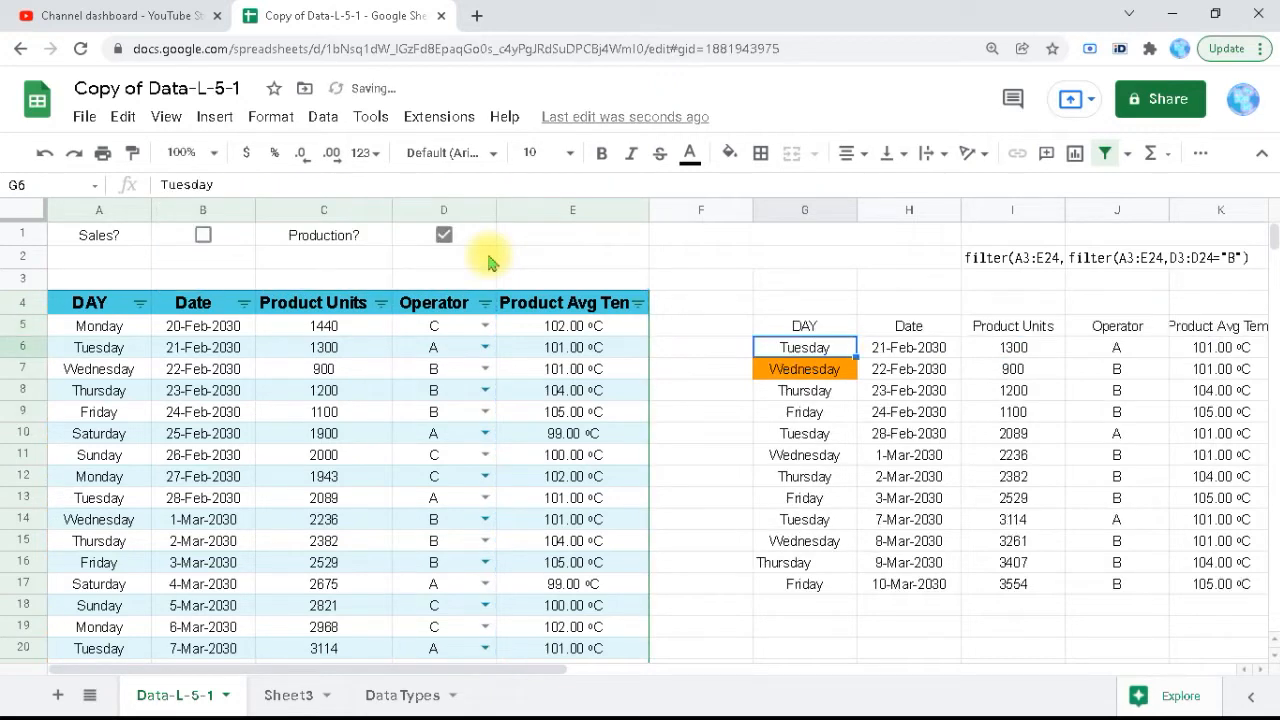
Add a fourth OR condition to the G5 FILTER formula that tests D3:D25 for operator A
{"action": "key", "text": "Up"}
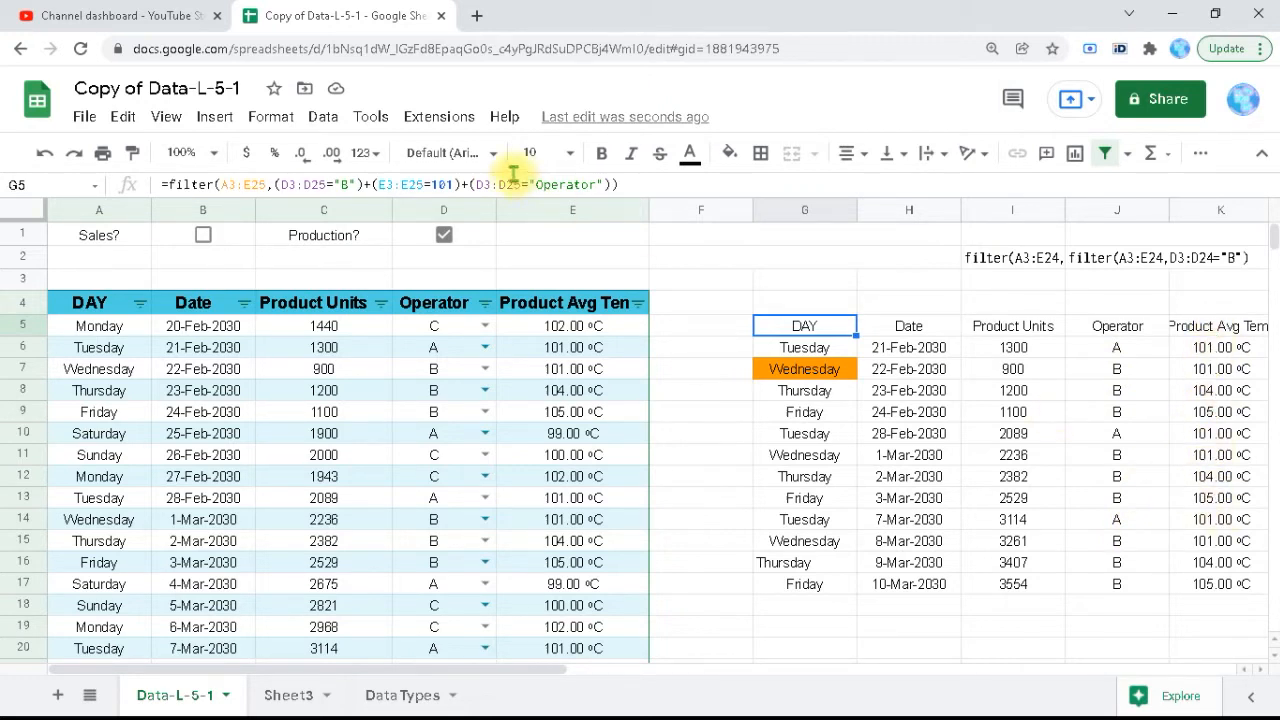
{"action": "left_click", "coordinate": [609, 184]}
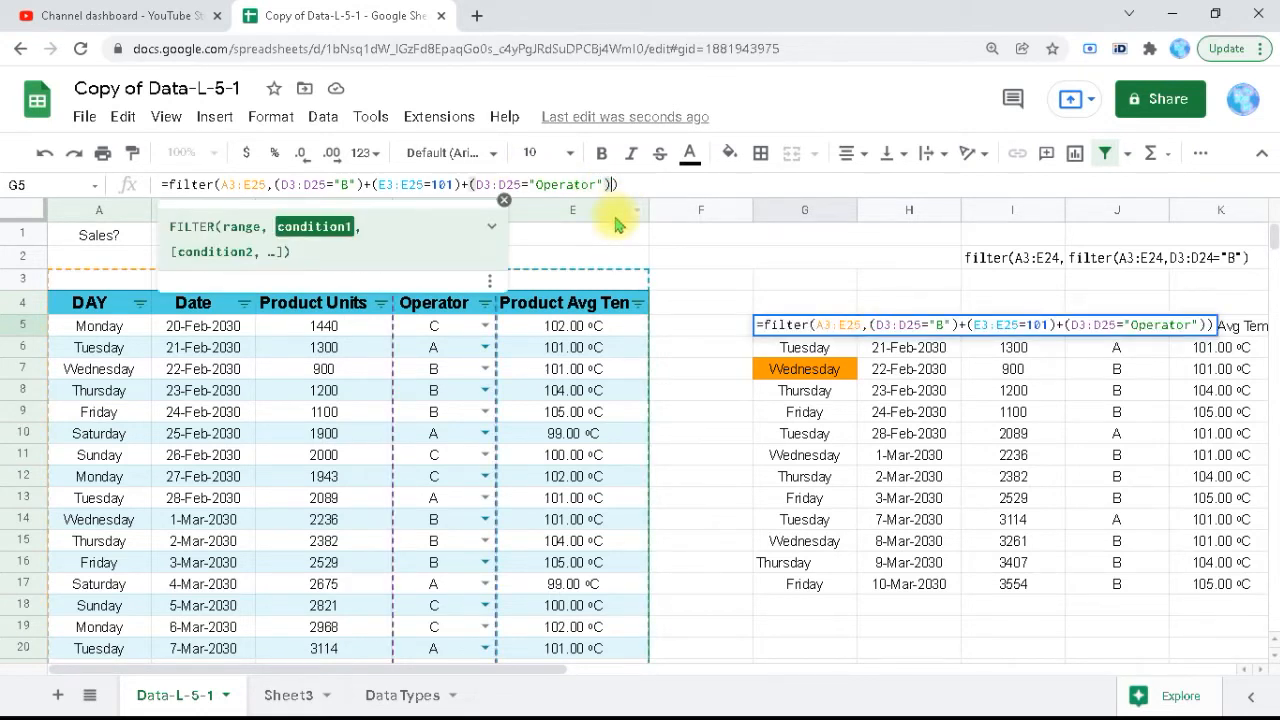
{"action": "type", "text": "+"}
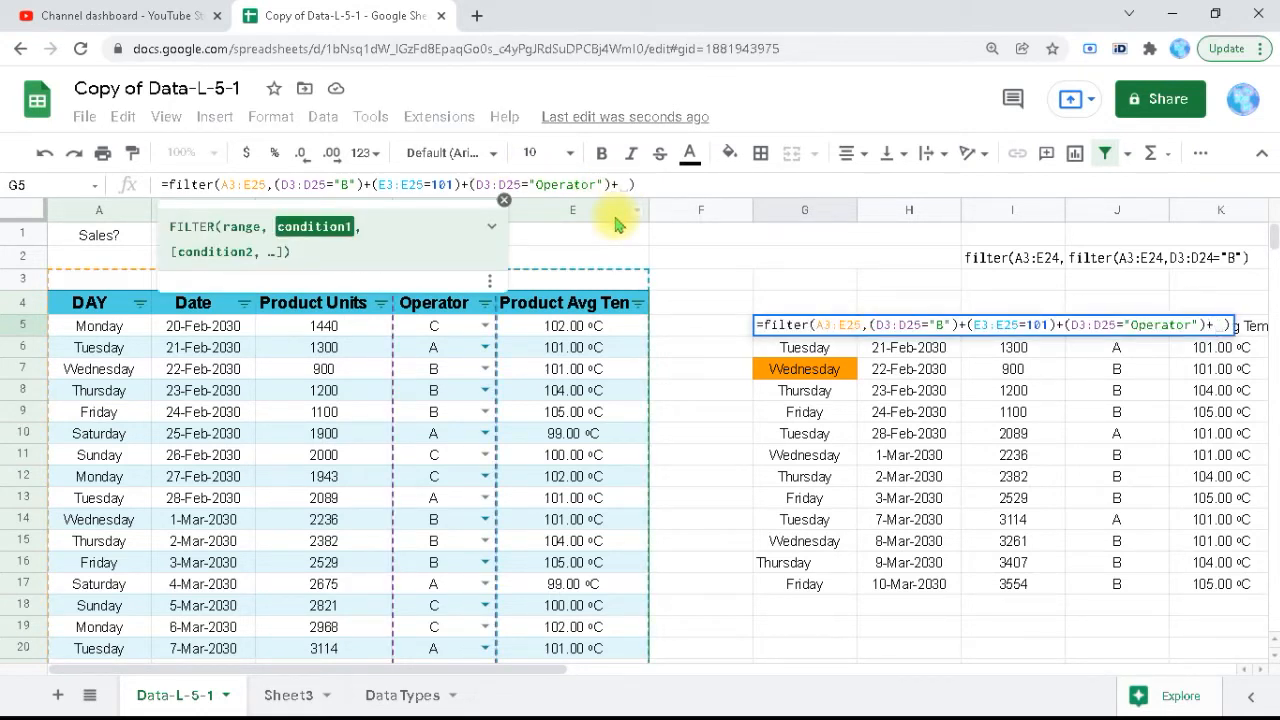
{"action": "type", "text": "("}
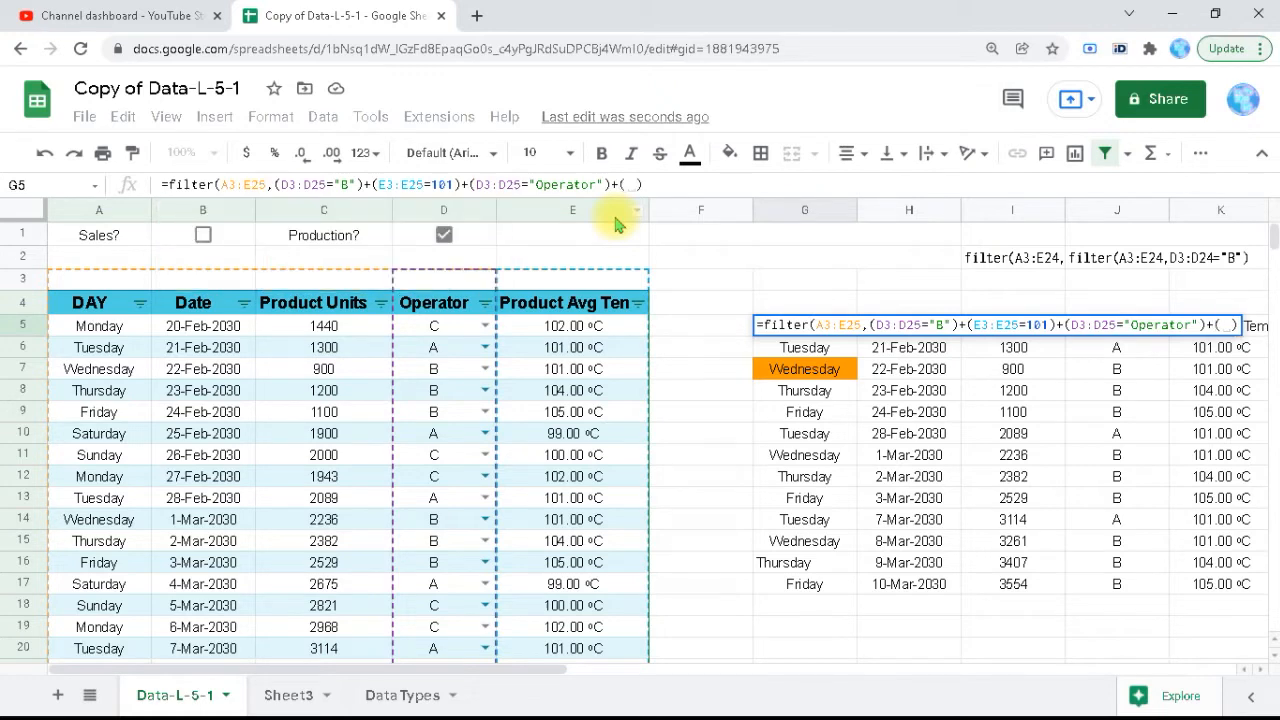
{"action": "type", "text": "D"}
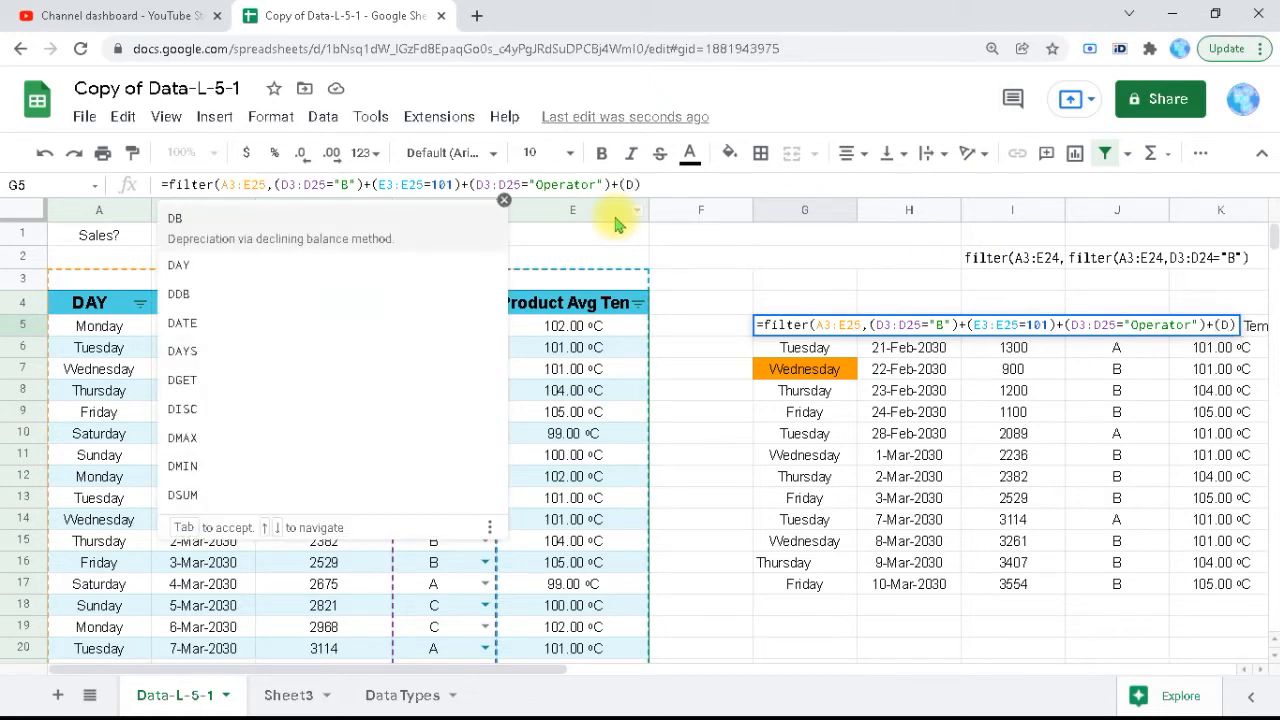
{"action": "type", "text": "3:D25"}
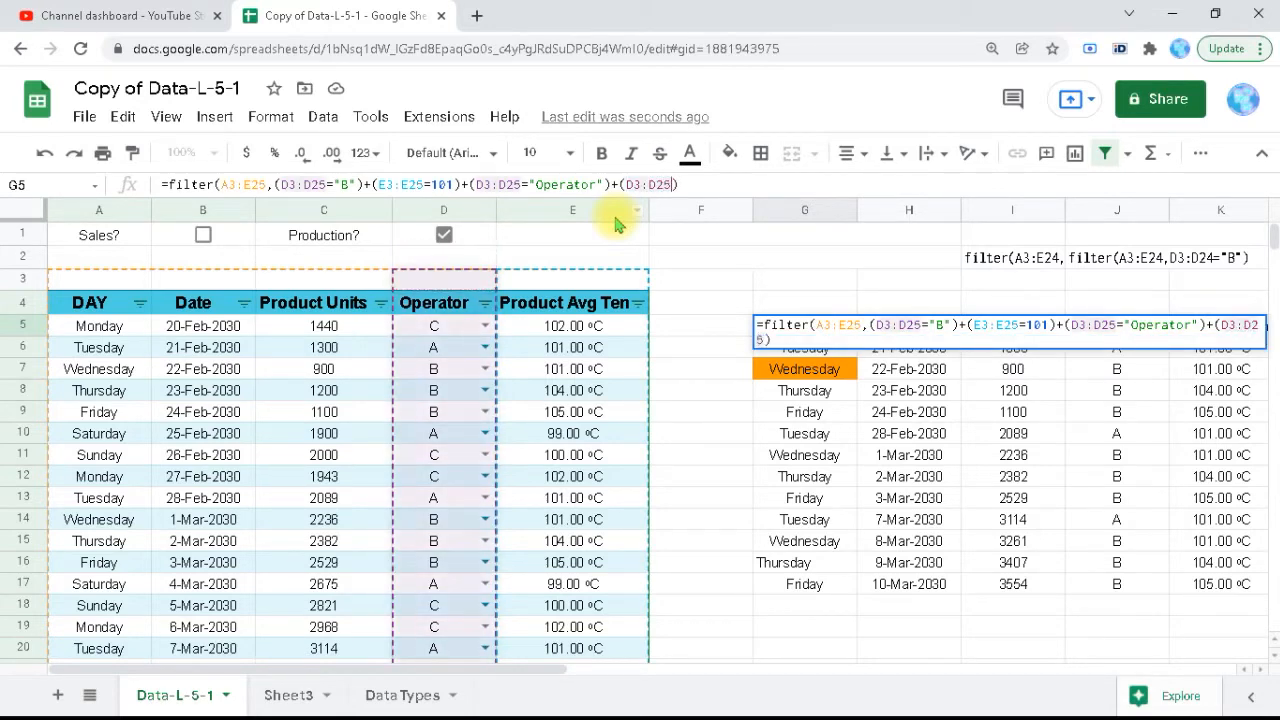
{"action": "type", "text": "=\"\"A"}
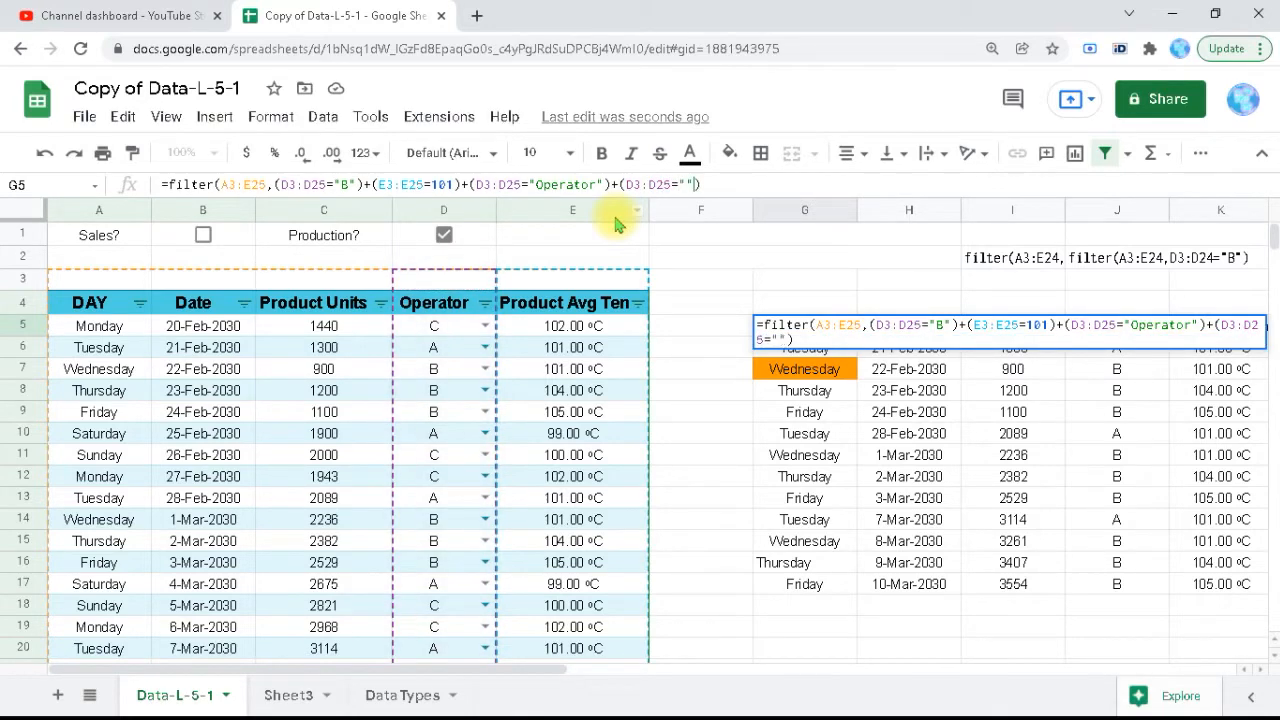
{"action": "type", "text": ")"}
{"action": "key", "text": "Return"}
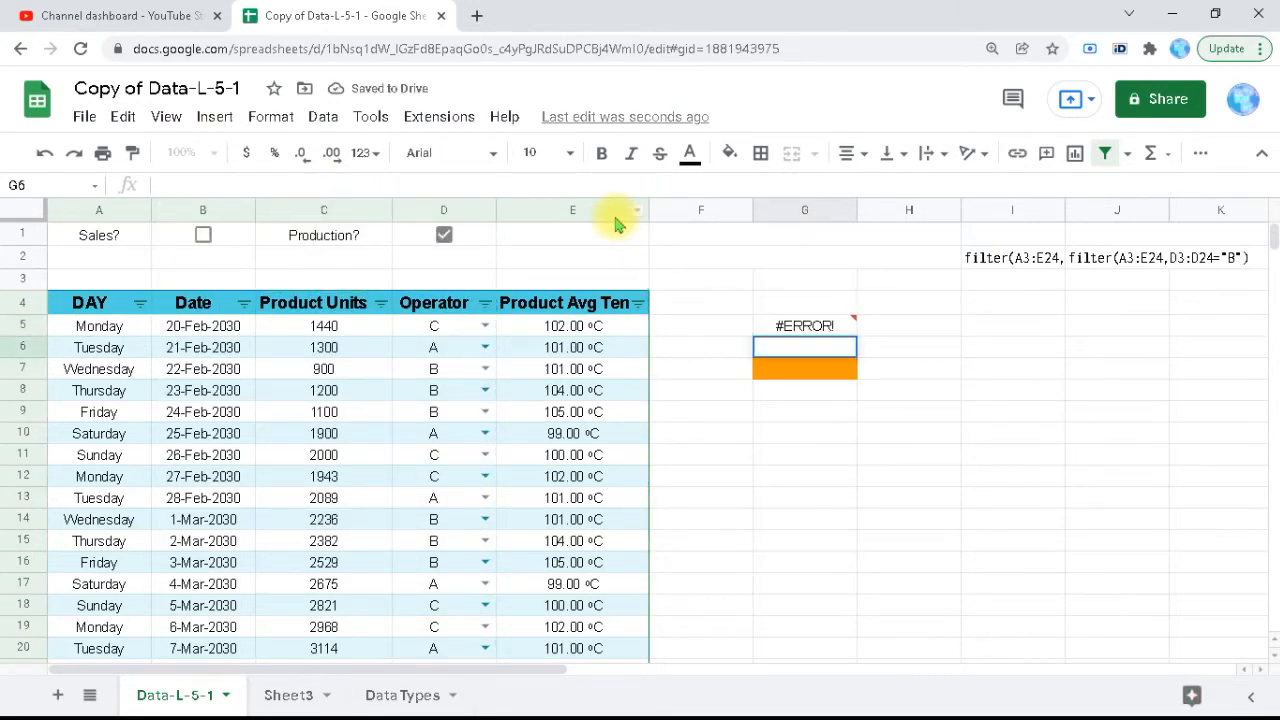
Correct the quotation marks in the last condition of the G5 FILTER formula so it reads D3:D25="A"
{"action": "left_click", "coordinate": [816, 326]}
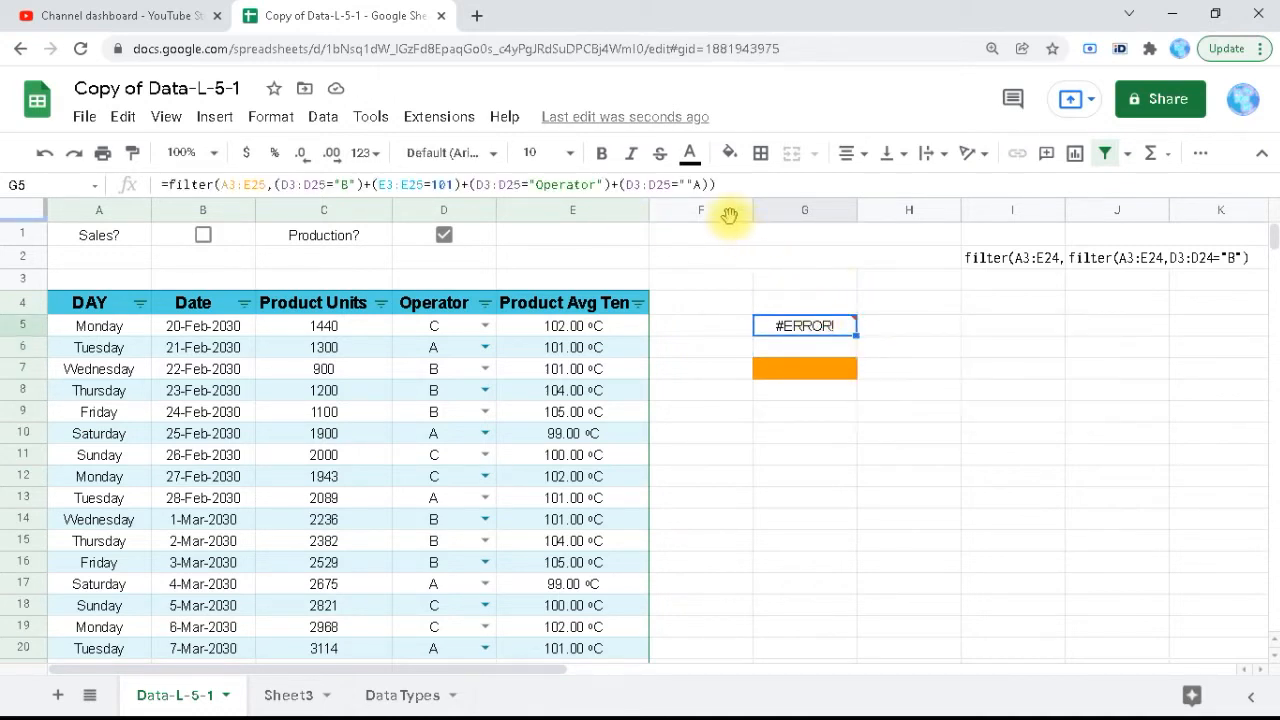
{"action": "left_click", "coordinate": [695, 186]}
{"action": "type", "text": "A"}
{"action": "key", "text": "BackSpace"}
{"action": "key", "text": "Right"}
{"action": "type", "text": "\""}
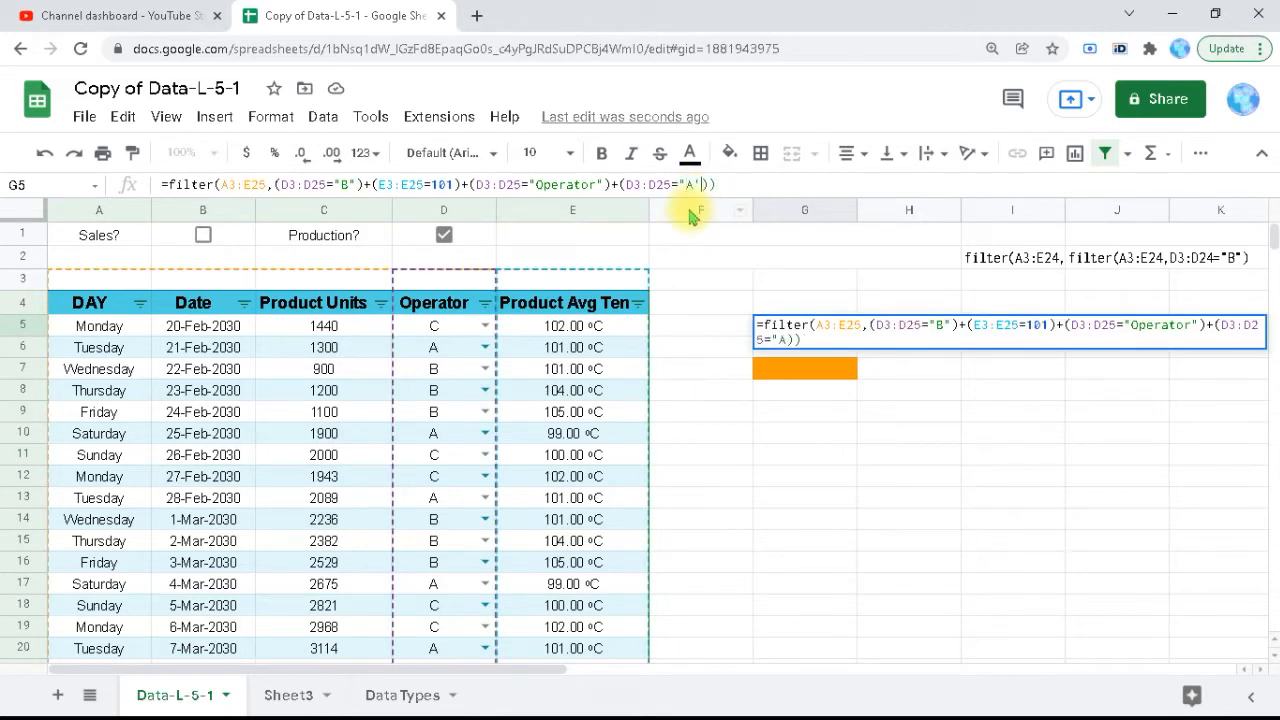
{"action": "key", "text": "BackSpace"}
{"action": "type", "text": "\""}
{"action": "key", "text": "Return"}
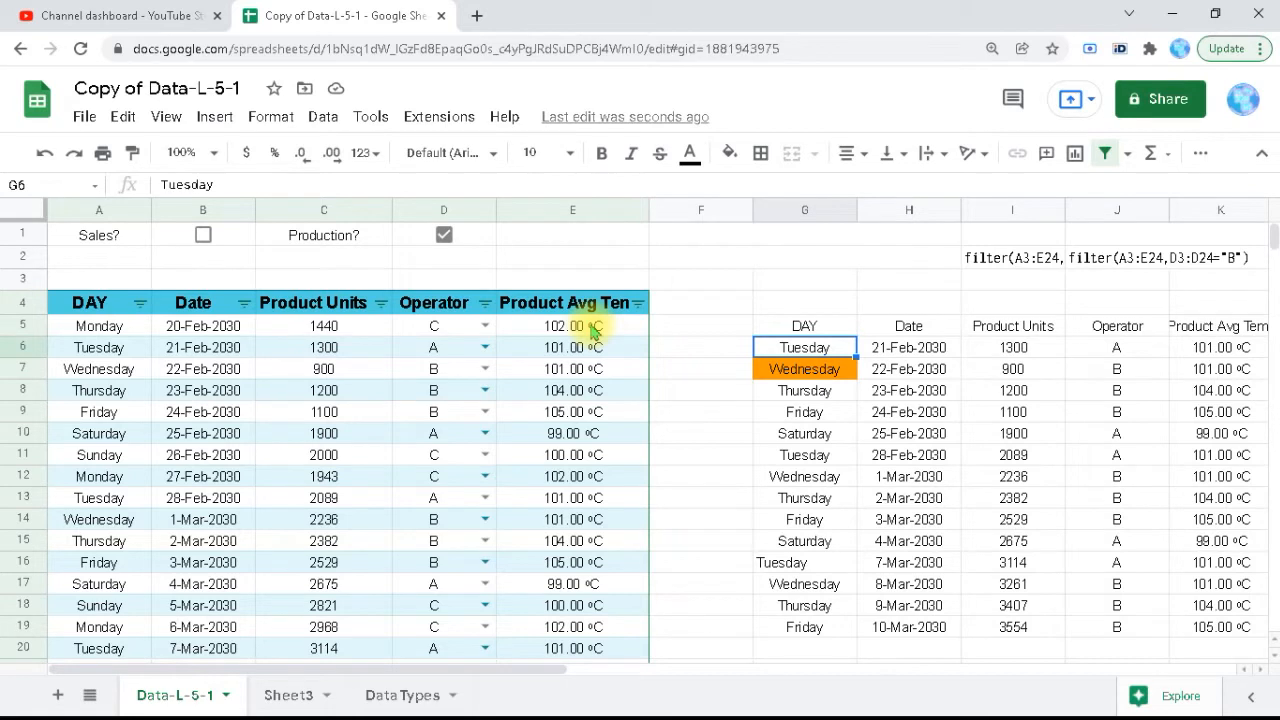
Change the E3:E25 condition in the G5 FILTER formula to equal 102
{"action": "left_click", "coordinate": [766, 328]}
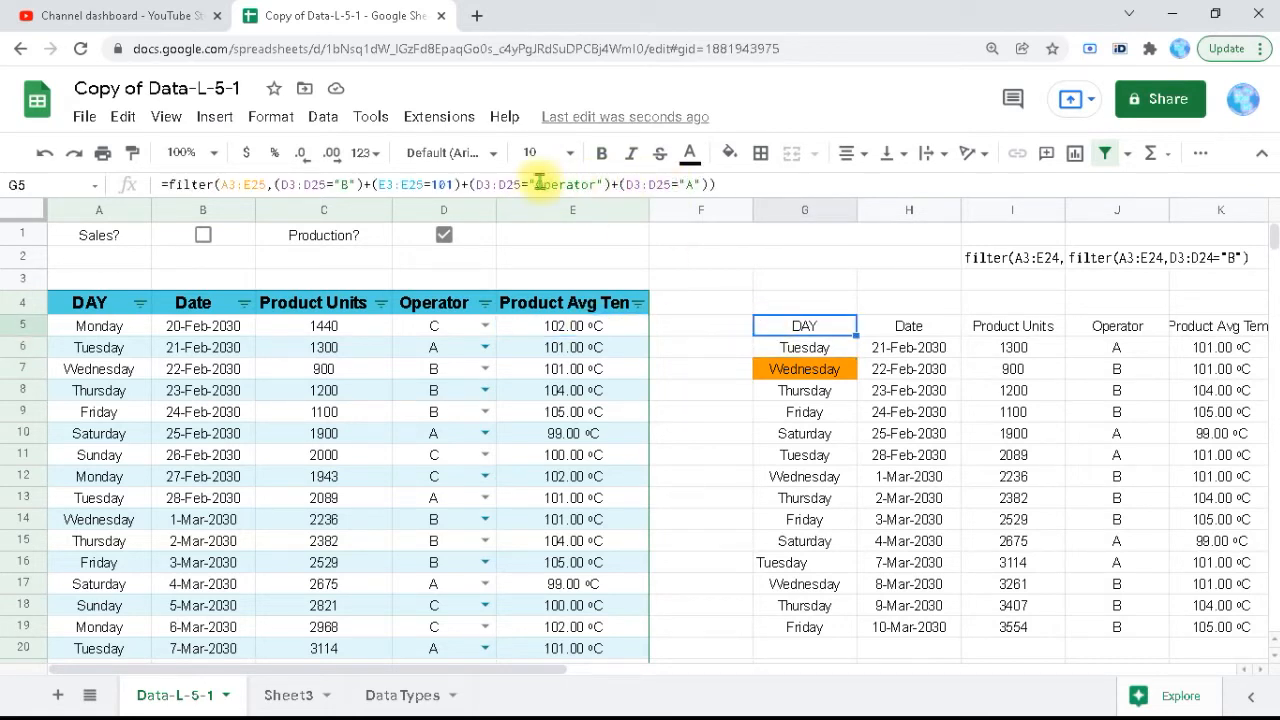
{"action": "left_click", "coordinate": [452, 184]}
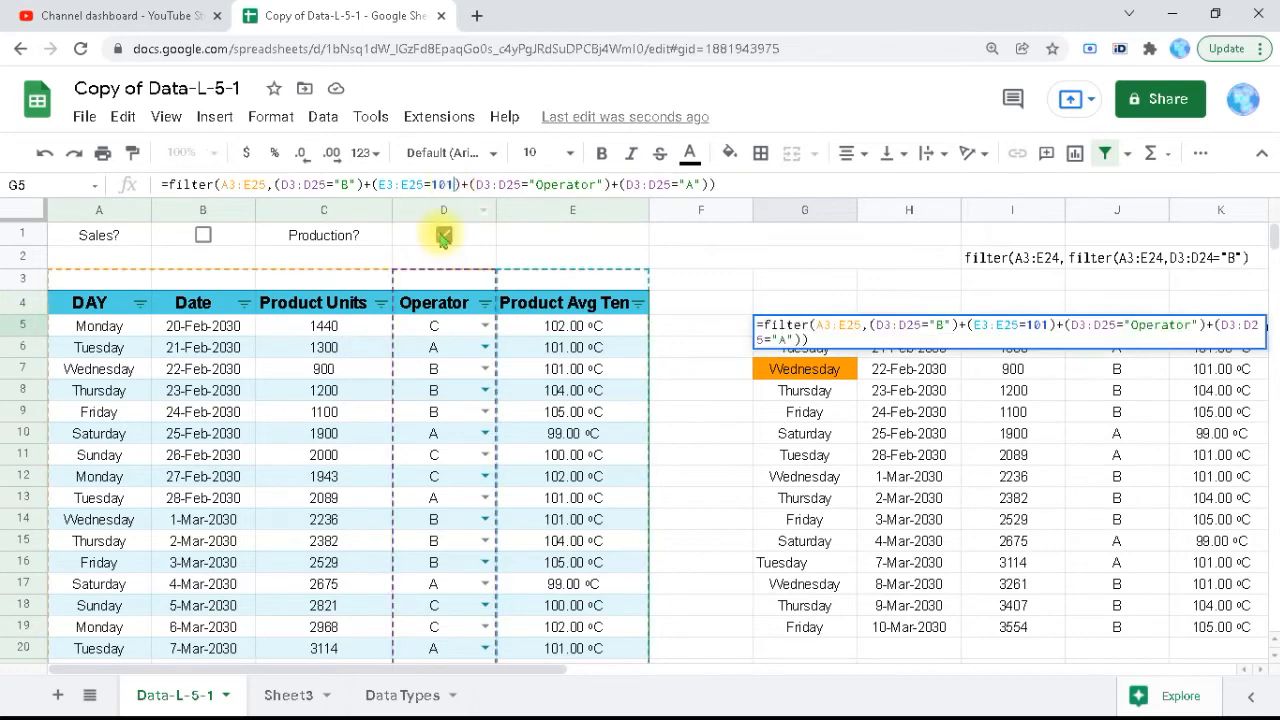
{"action": "key", "text": "BackSpace"}
{"action": "type", "text": "2"}
{"action": "key", "text": "Return"}
{"action": "key", "text": "Up"}
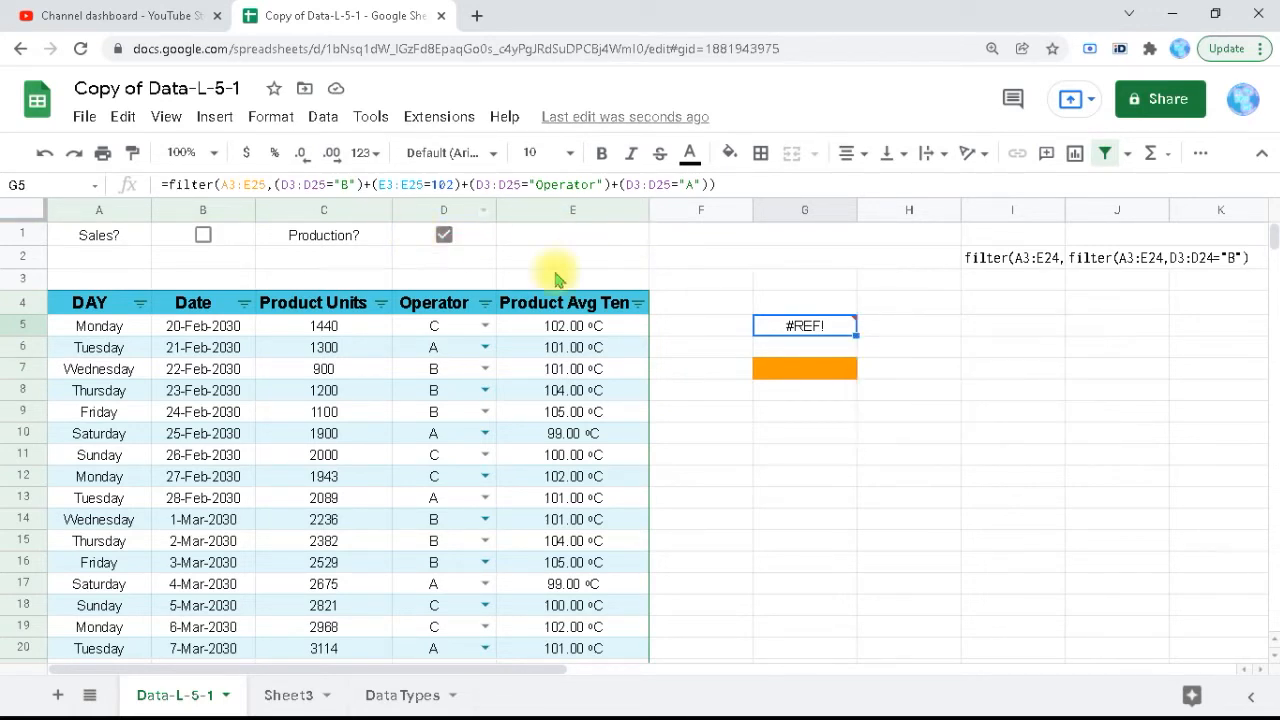
Clear the old filter results starting at G21 to make room for the G5 array, and return to G5
{"action": "mouse_move", "coordinate": [795, 333]}
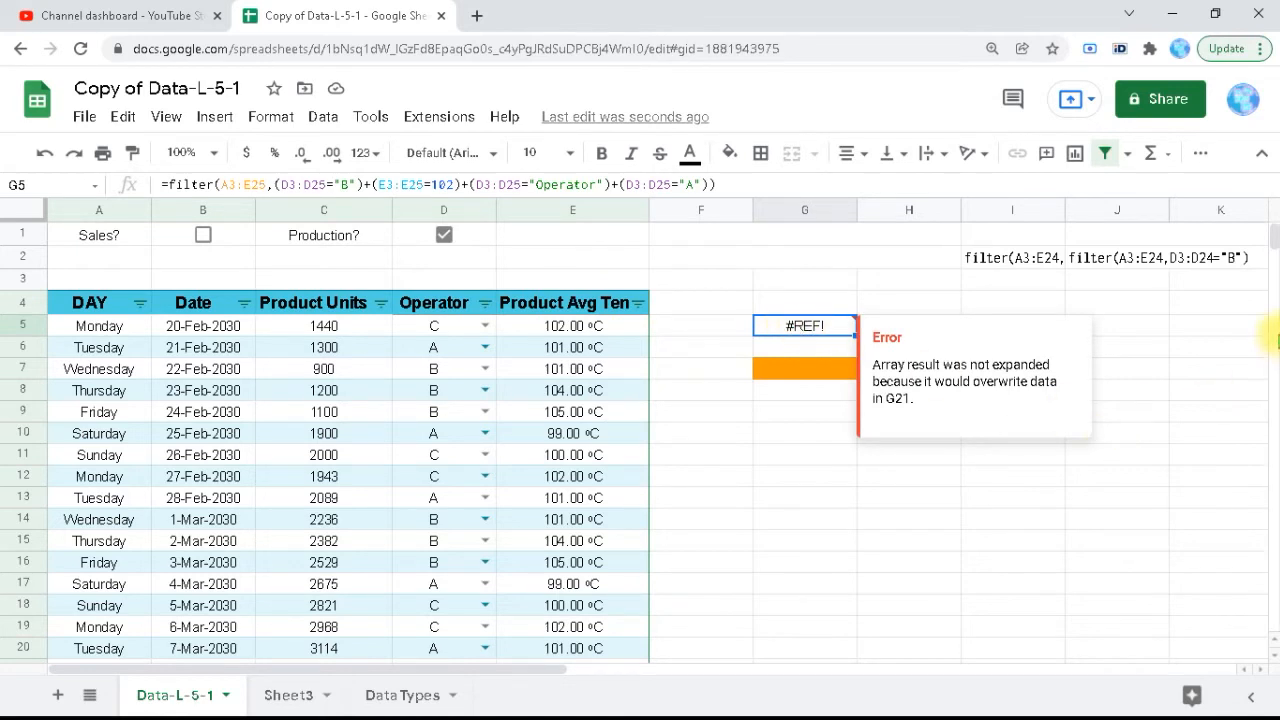
{"action": "mouse_move", "coordinate": [1275, 250]}
{"action": "left_mouse_down"}
{"action": "mouse_move", "coordinate": [1270, 294]}
{"action": "mouse_move", "coordinate": [1272, 242]}
{"action": "left_mouse_up"}
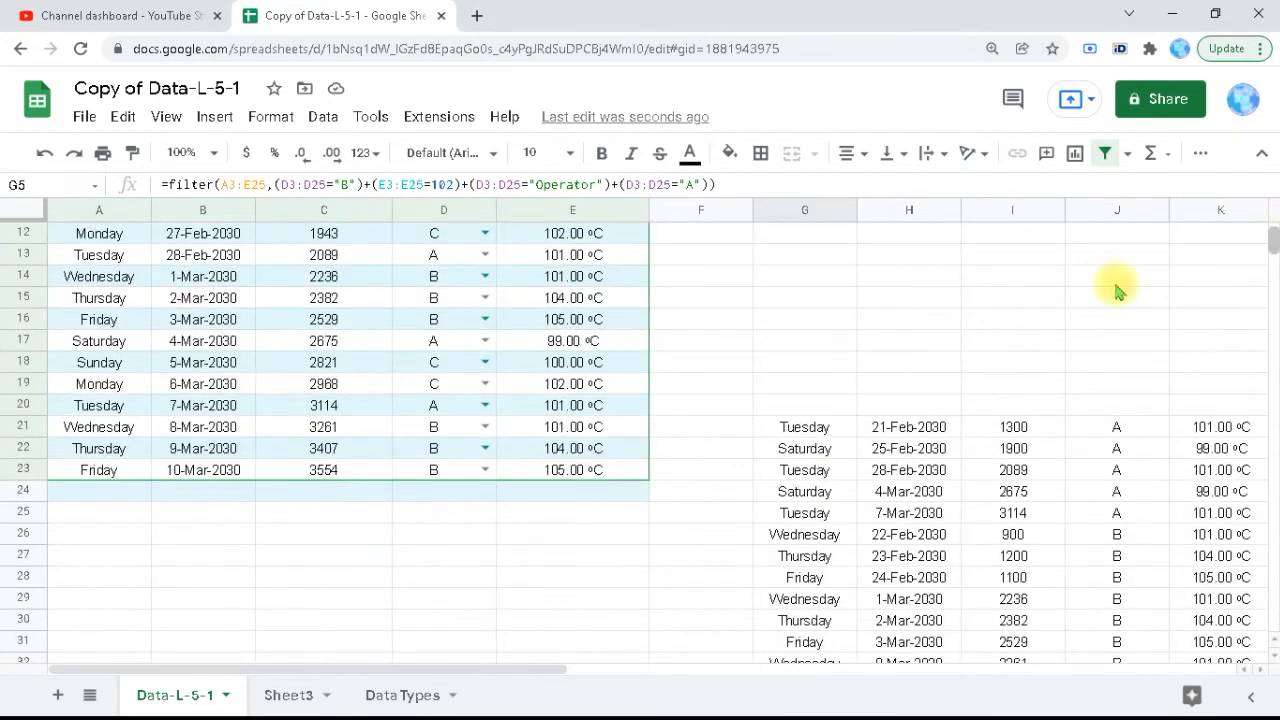
{"action": "left_click", "coordinate": [790, 430]}
{"action": "key", "text": "ctrl+z"}
{"action": "key", "text": "ctrl+z"}
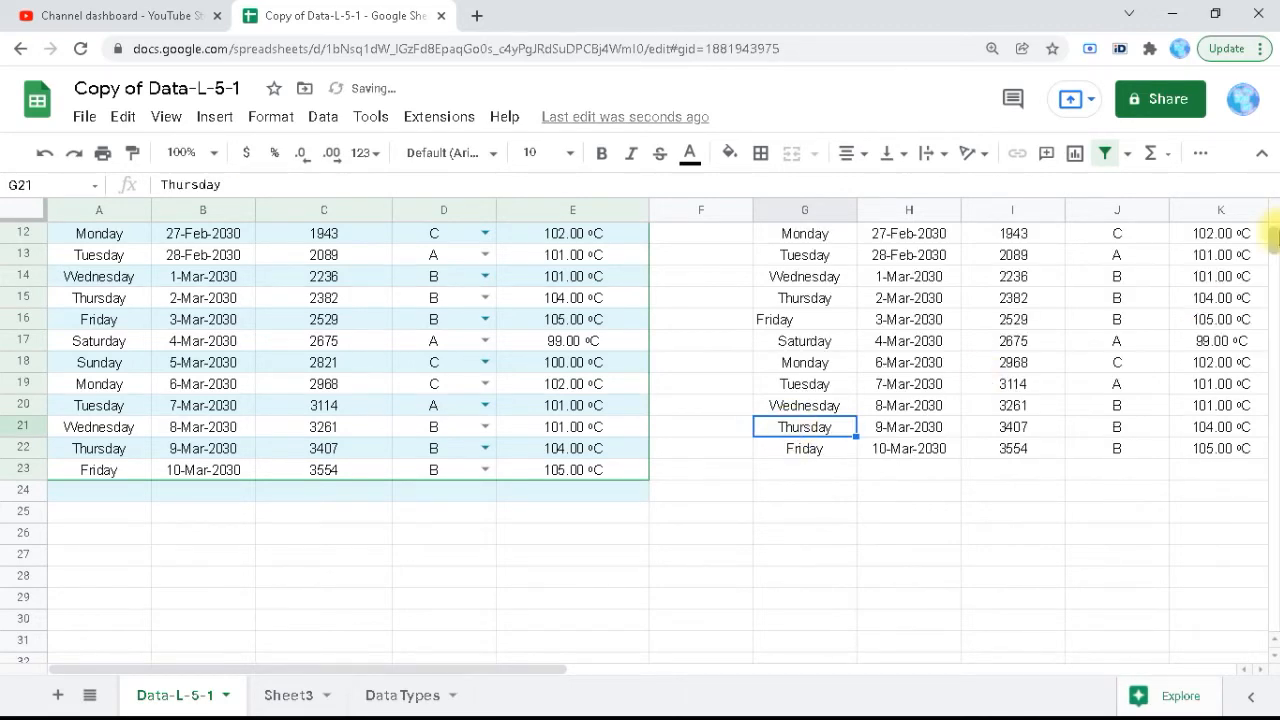
{"action": "left_click_drag", "start_coordinate": [1275, 238], "coordinate": [1274, 226]}
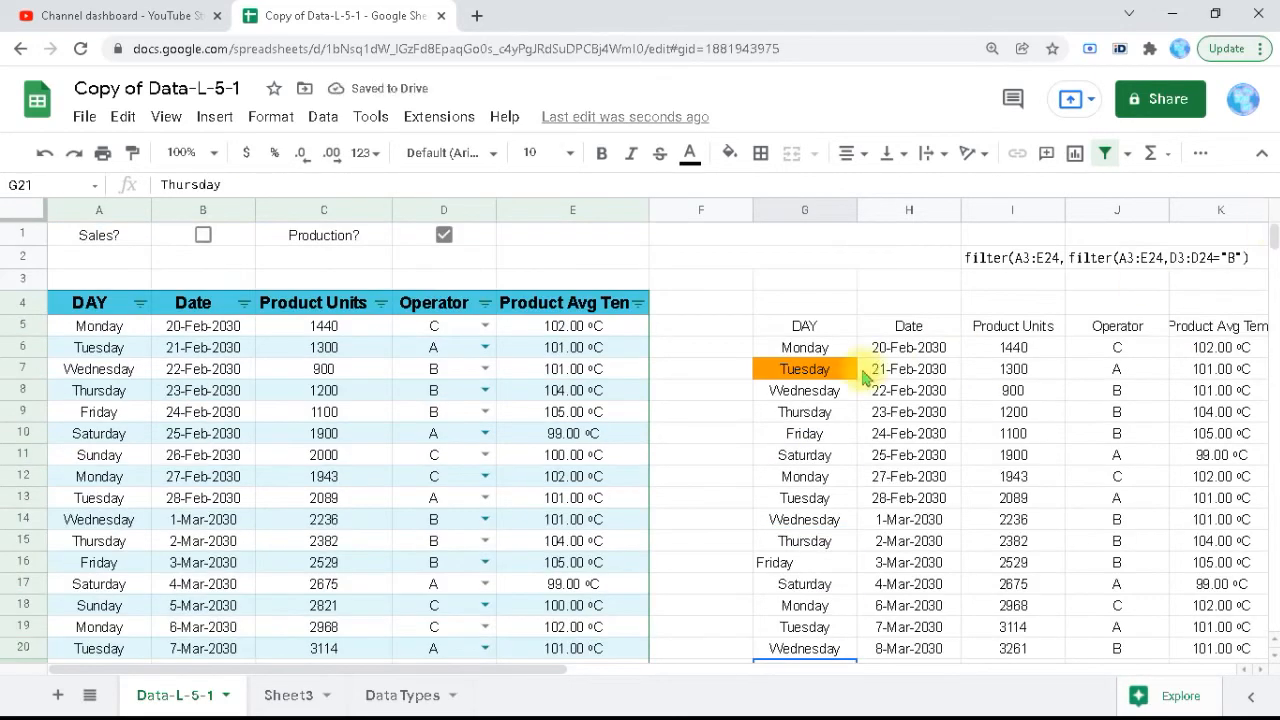
{"action": "left_click", "coordinate": [823, 333]}
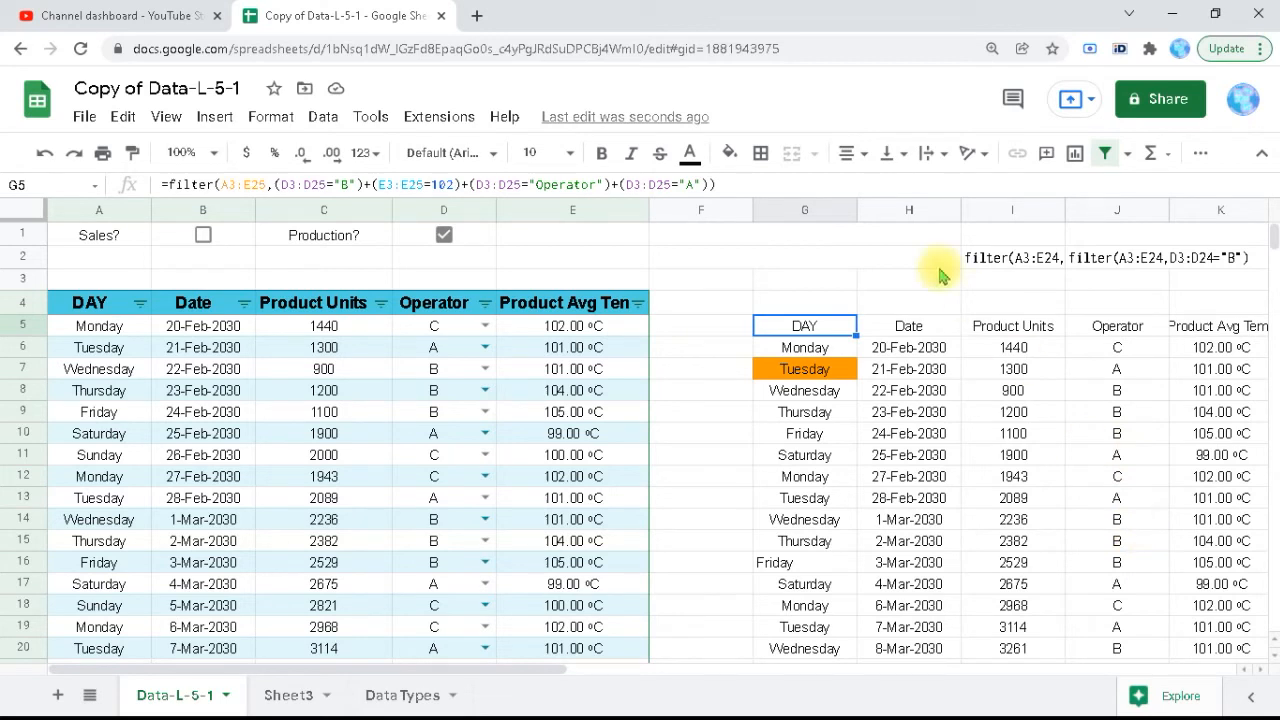
Set the text color of the example FILTER formula in F1 to black
{"action": "left_click", "coordinate": [853, 262]}
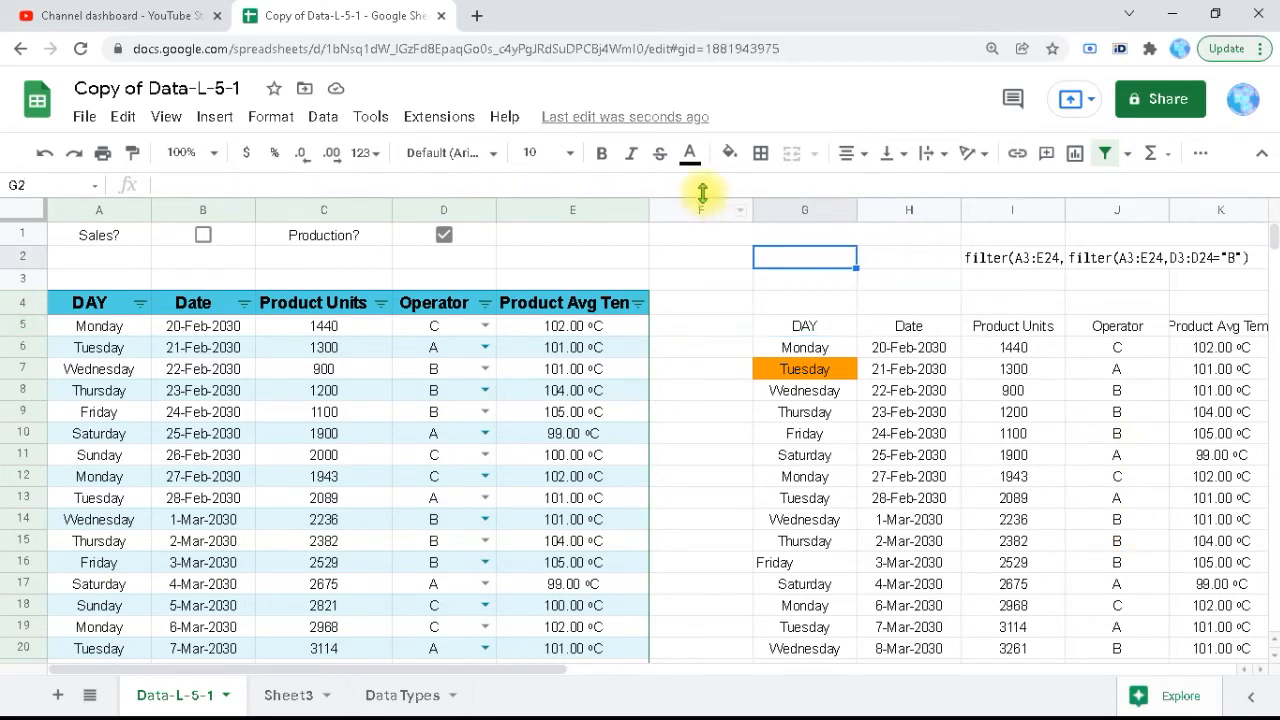
{"action": "left_click", "coordinate": [692, 242]}
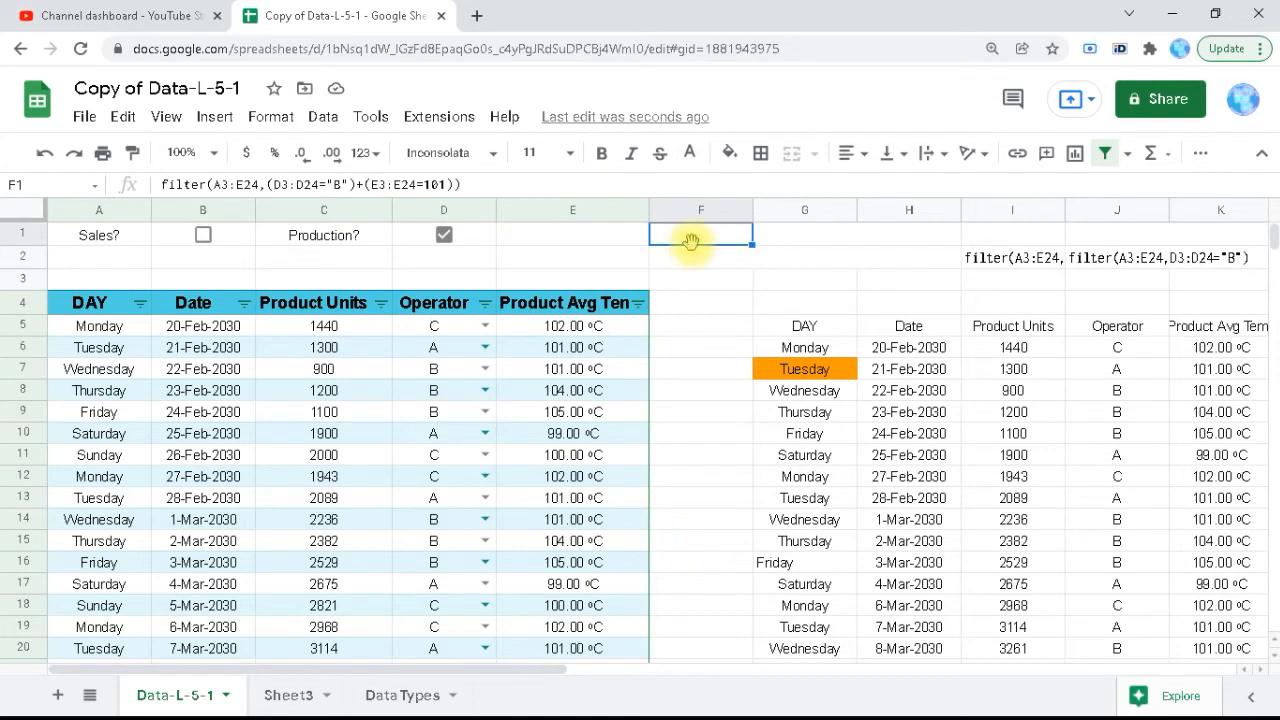
{"action": "left_click", "coordinate": [689, 152]}
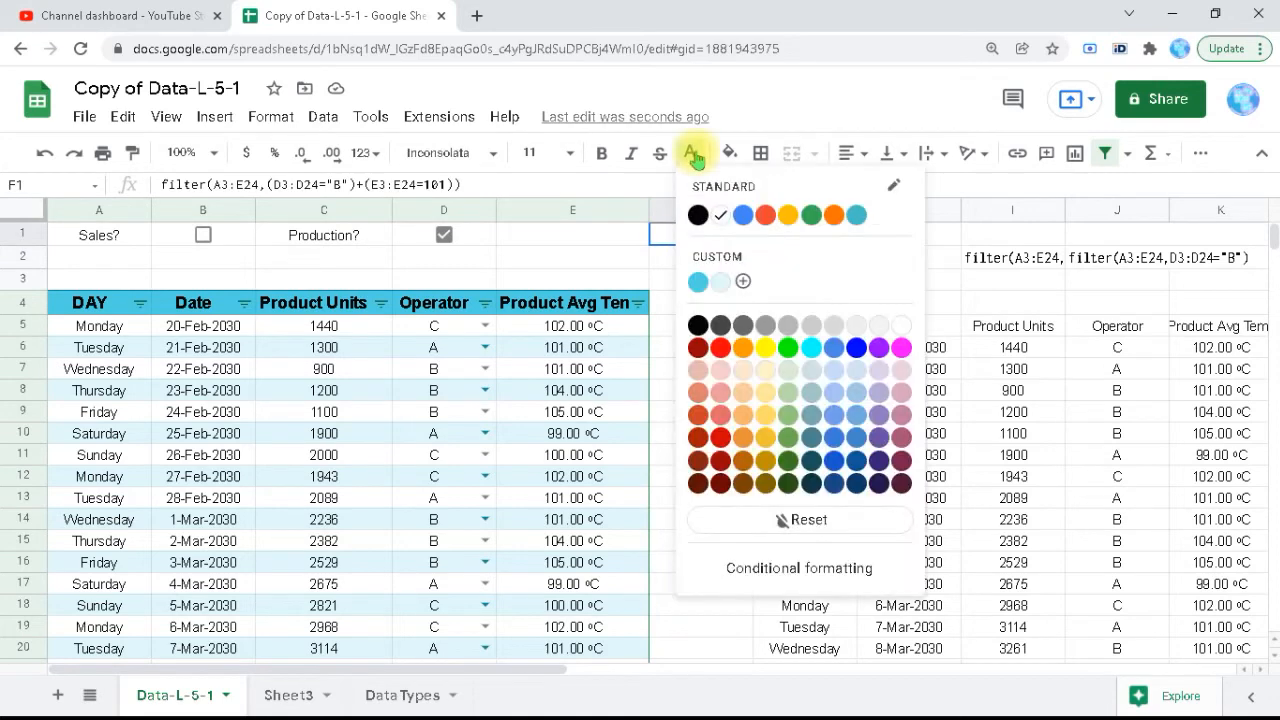
{"action": "left_click", "coordinate": [697, 214]}
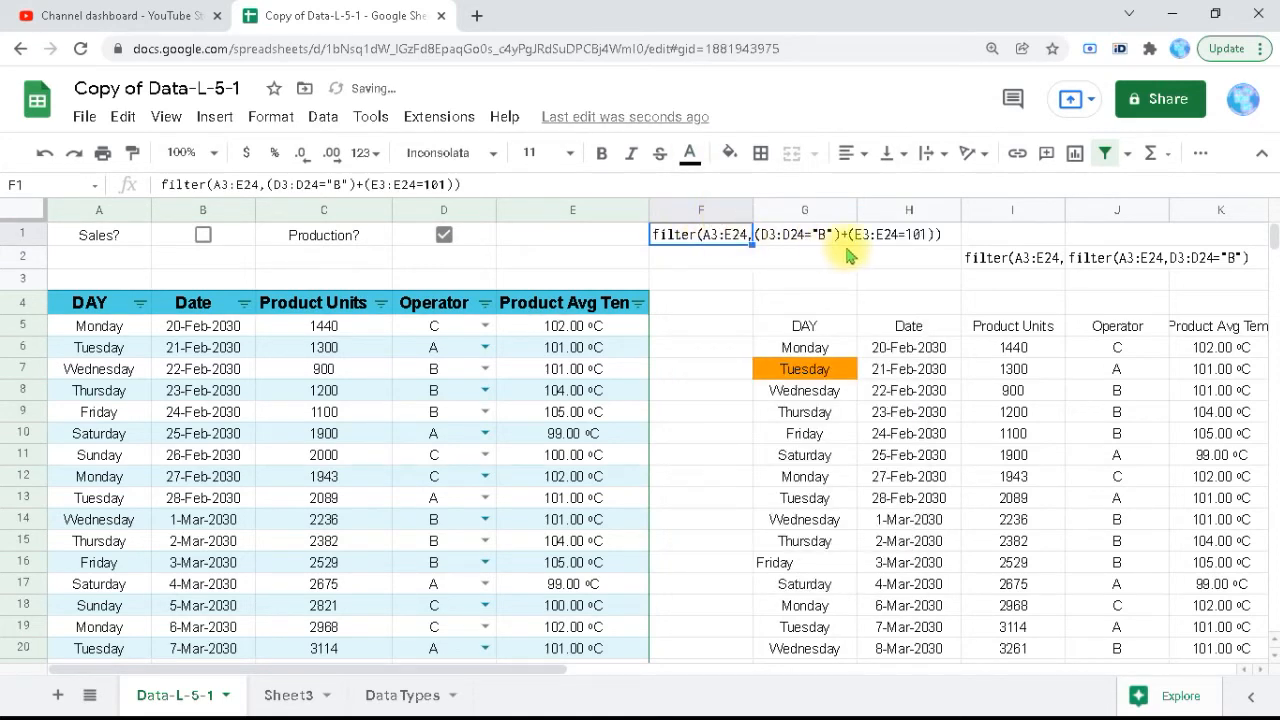